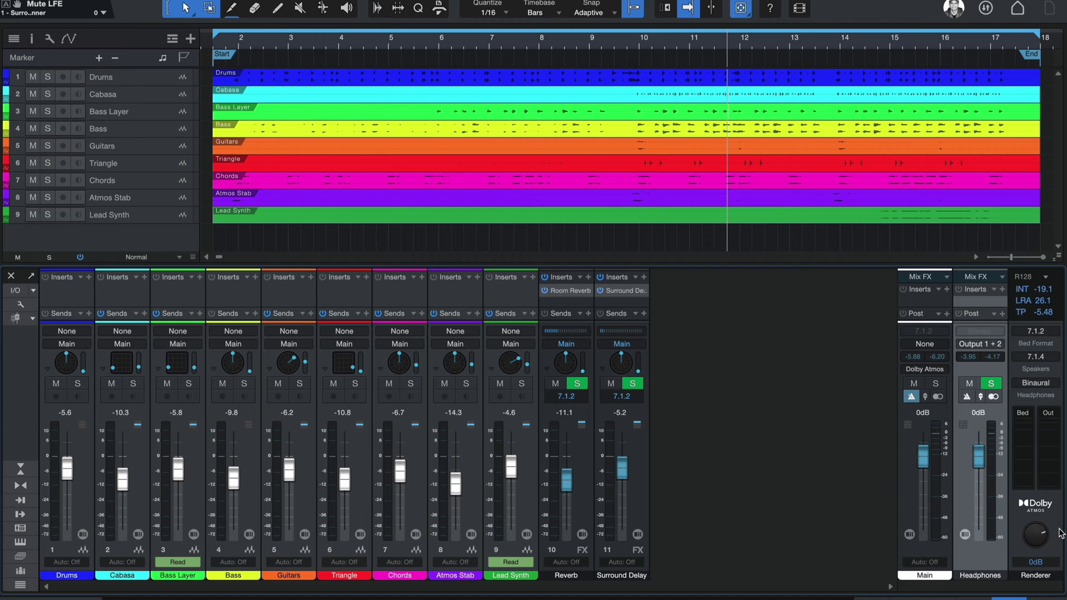
- Open the Dolby Atmos Renderer, watch the object positions and channel levels in its room view during playback, and close it
click(1046, 576)
drag(967, 195, 349, 51)
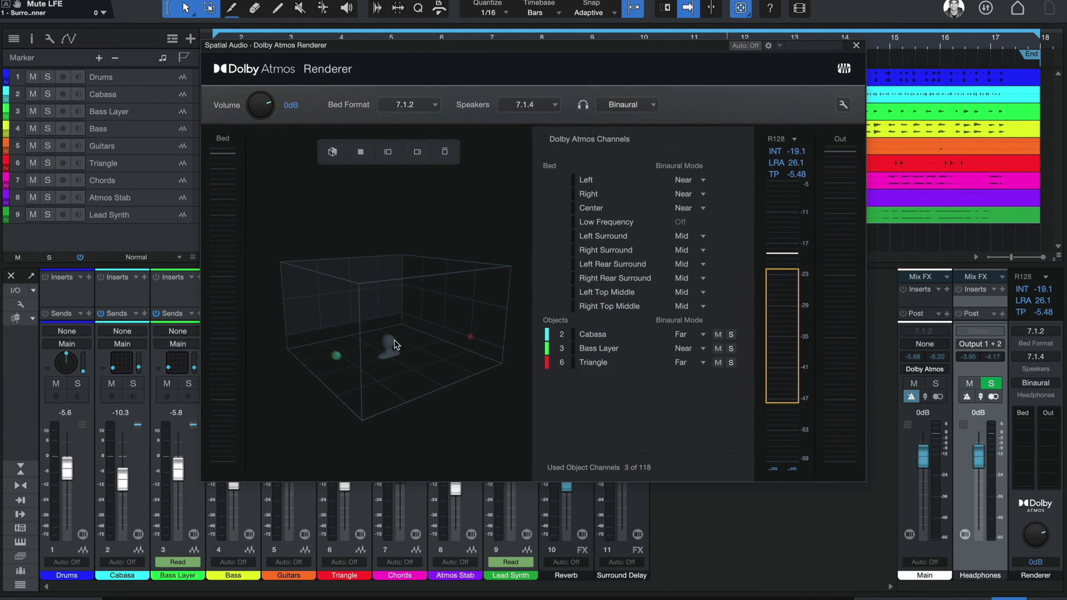
drag(389, 351, 450, 307)
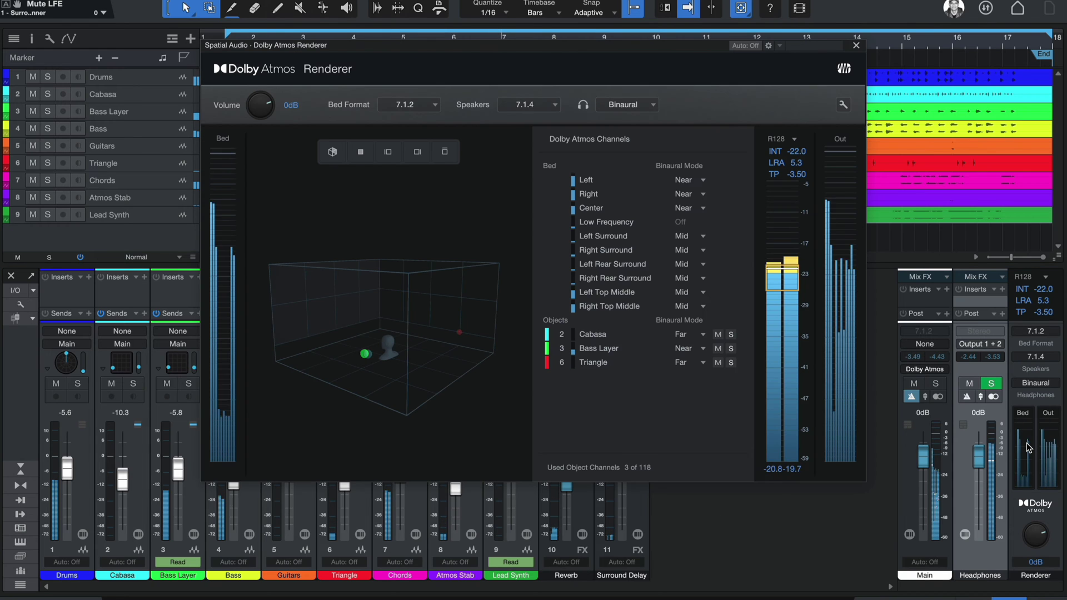
click(1028, 447)
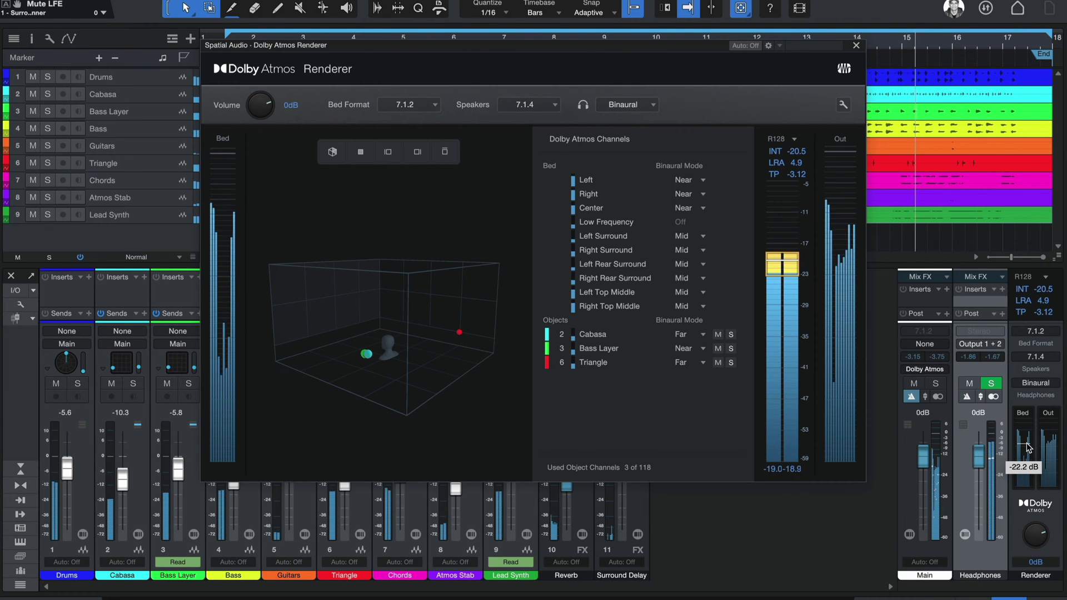
key(space)
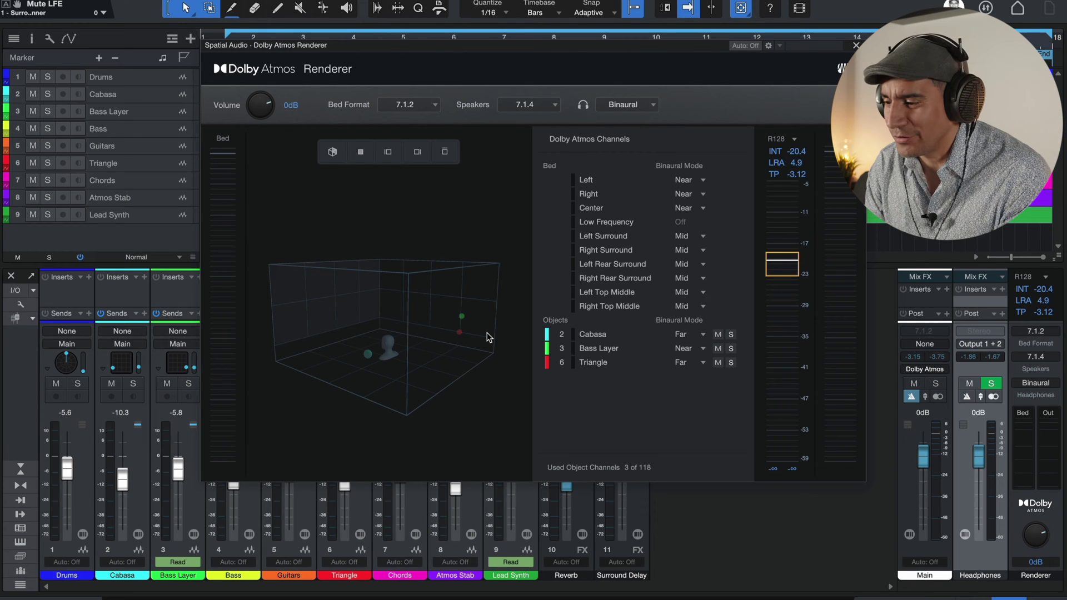
click(856, 45)
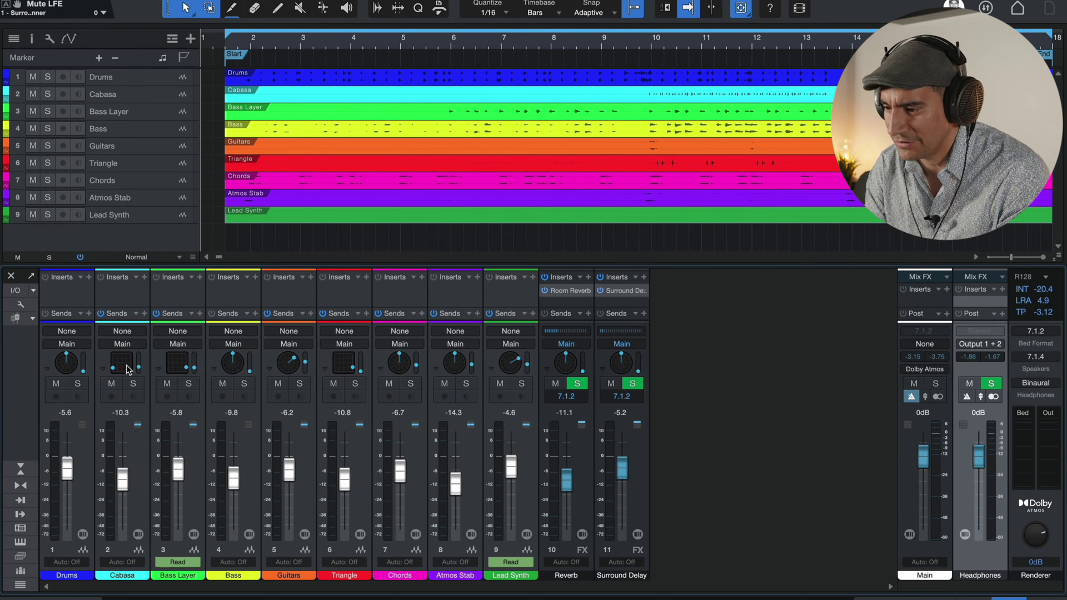
- Open the Drums Surround Panner and the Cabasa Object Panner and arrange them side by side
double_click(69, 368)
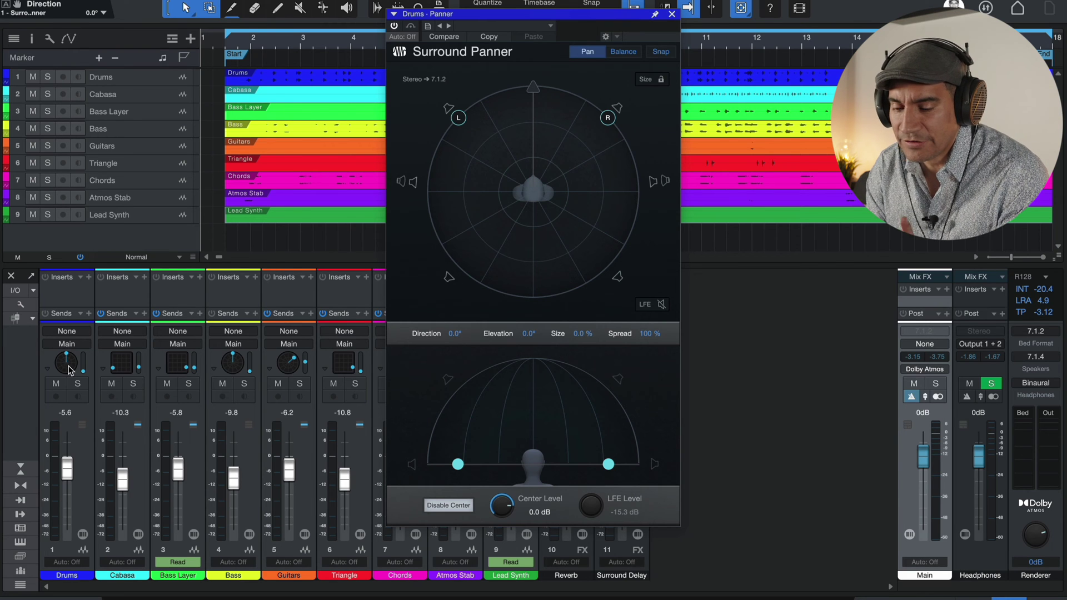
double_click(124, 365)
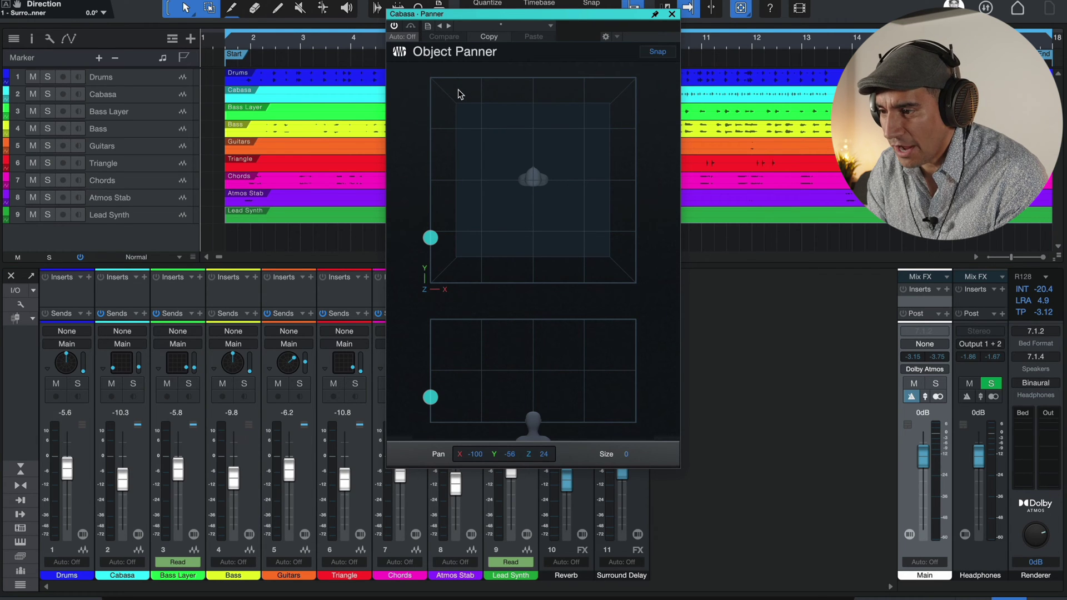
drag(646, 19, 785, 23)
double_click(65, 364)
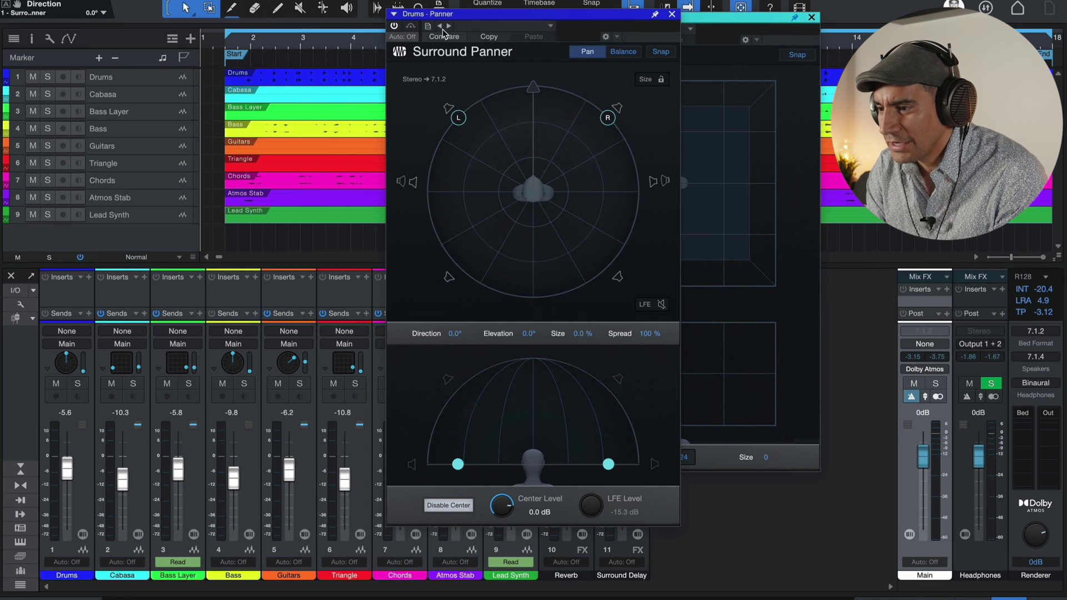
drag(454, 18, 310, 20)
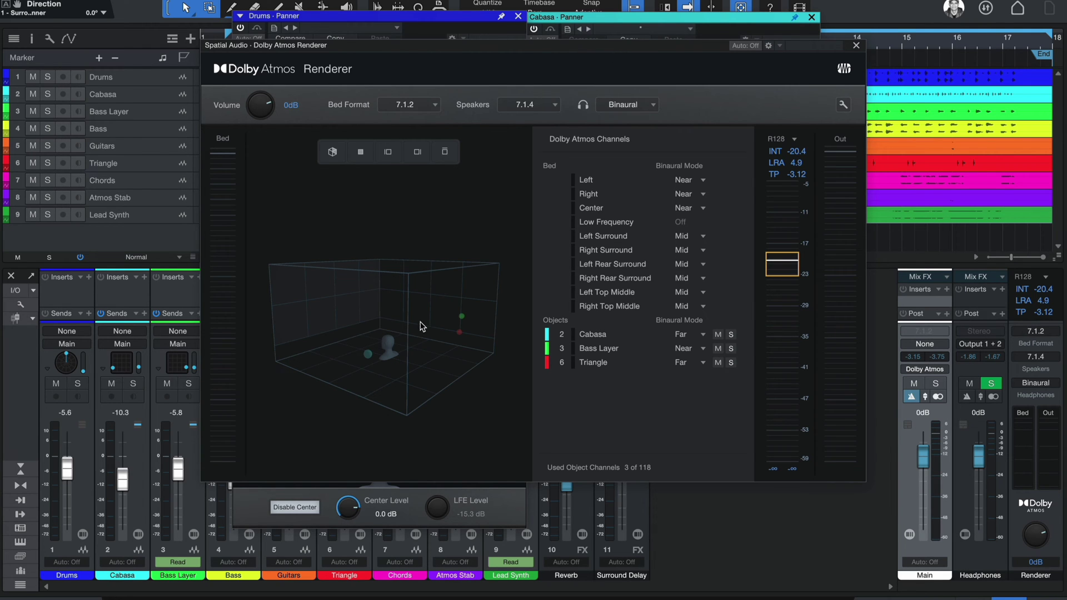
- Examine the Dolby Atmos Renderer's room view from several angles and look through its available bed formats
drag(421, 326, 446, 321)
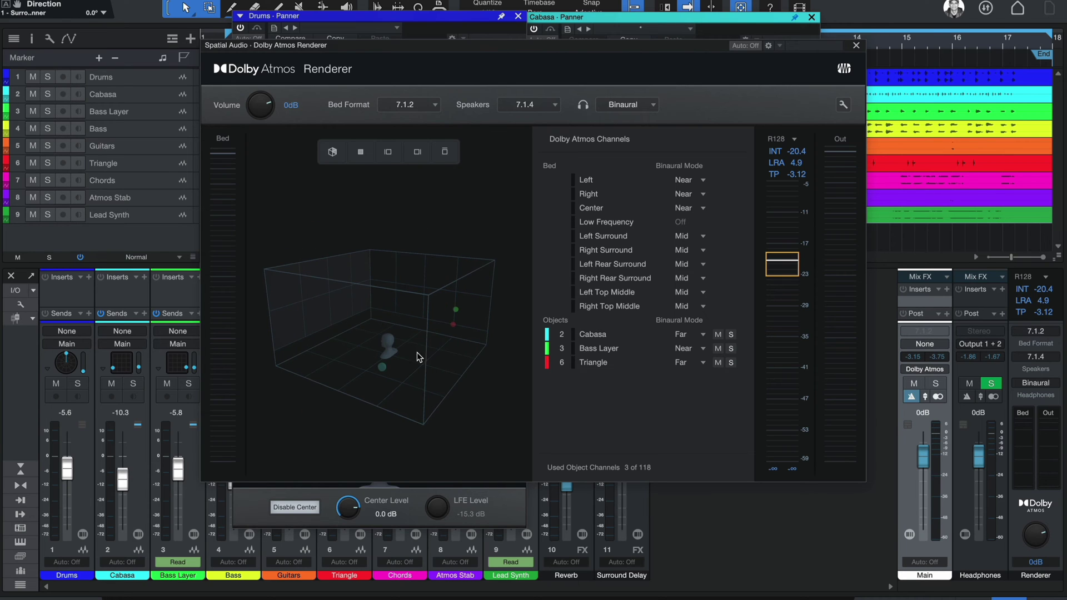
drag(393, 365, 384, 339)
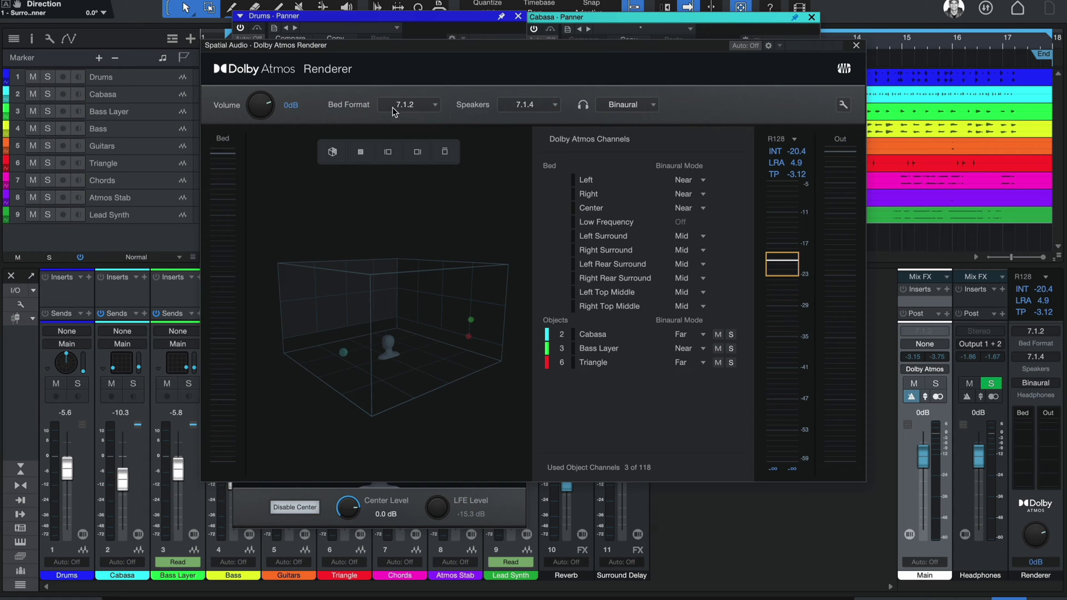
click(435, 107)
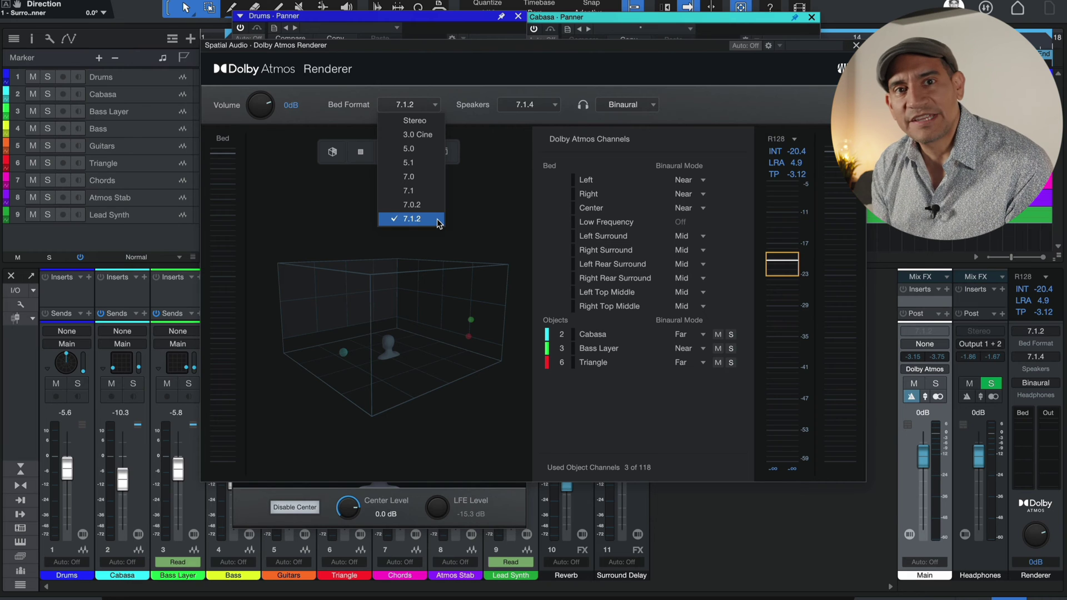
click(479, 236)
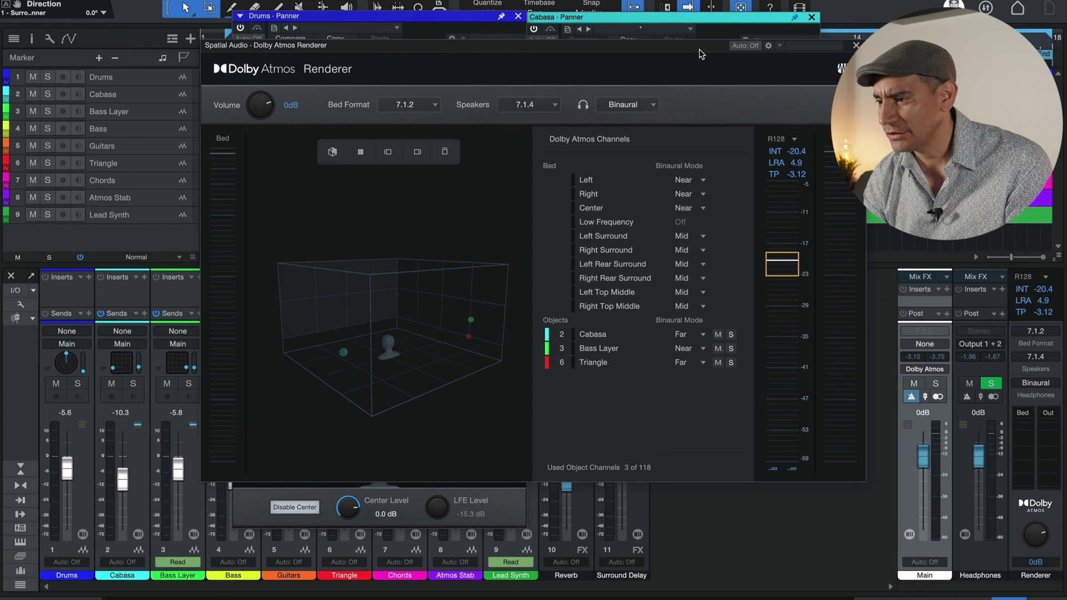
- Raise the Drums channel's left and right sources to an elevation of about 41.8° in its Surround Panner
drag(701, 54, 737, 466)
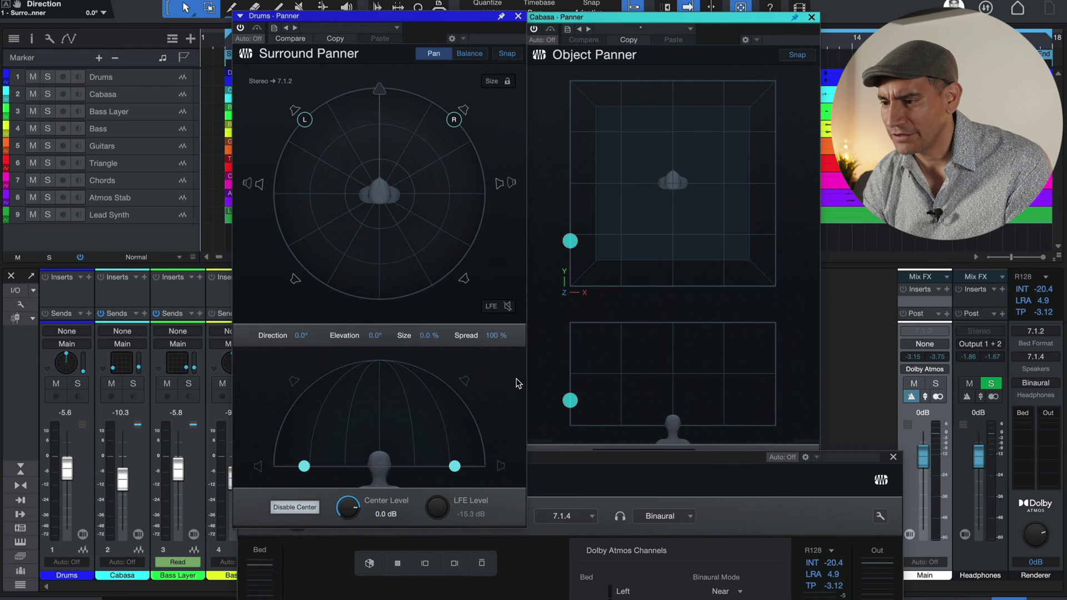
drag(455, 467, 428, 402)
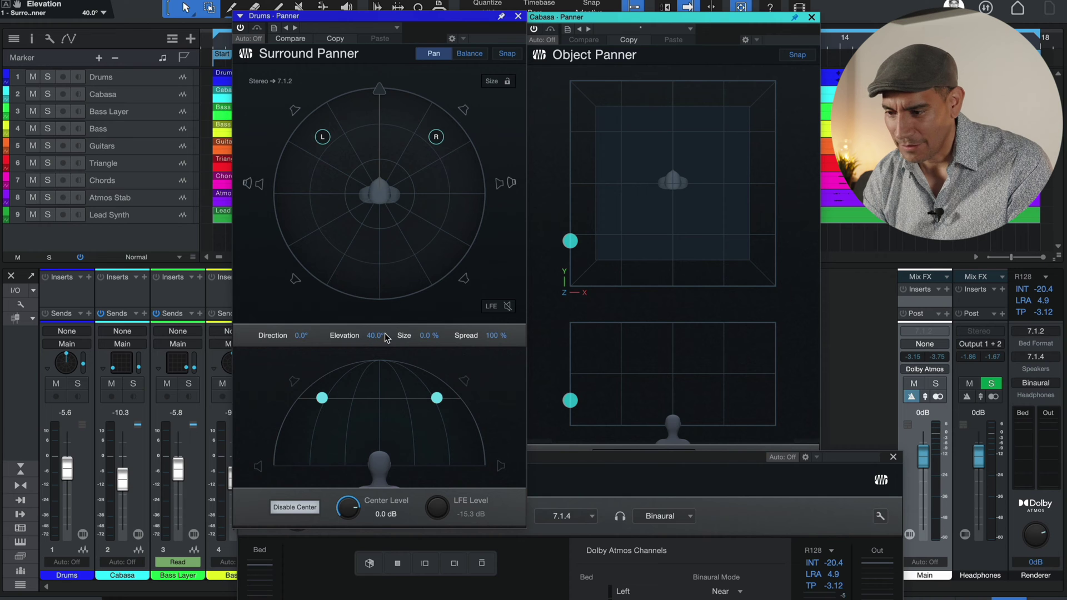
drag(371, 332, 372, 328)
- Compare the Drums and Cabasa panners with the bed and object channels in the Dolby Atmos Renderer
click(532, 577)
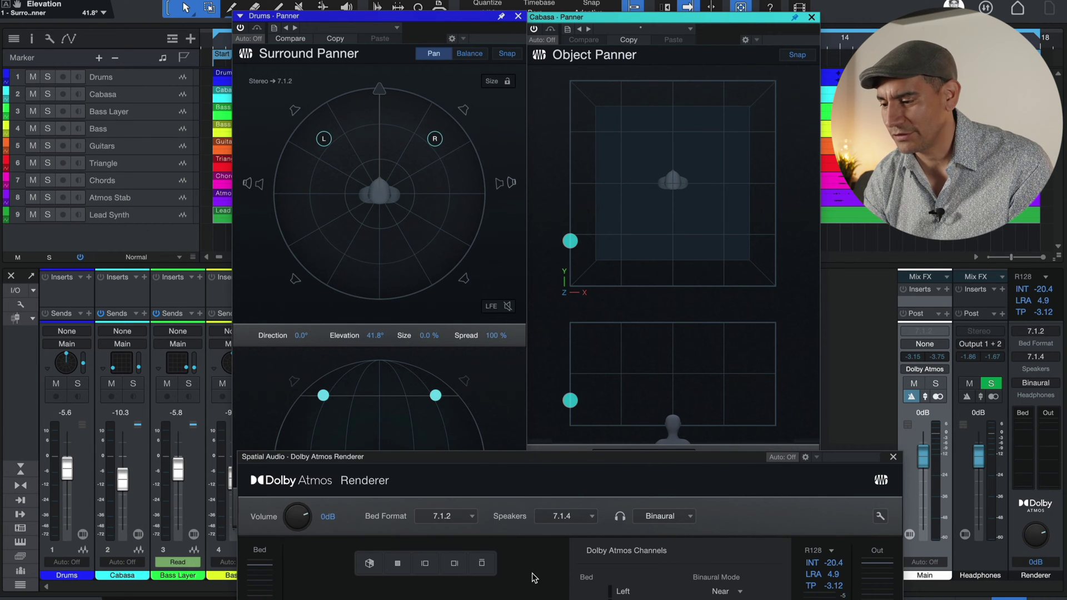
drag(545, 462, 495, 52)
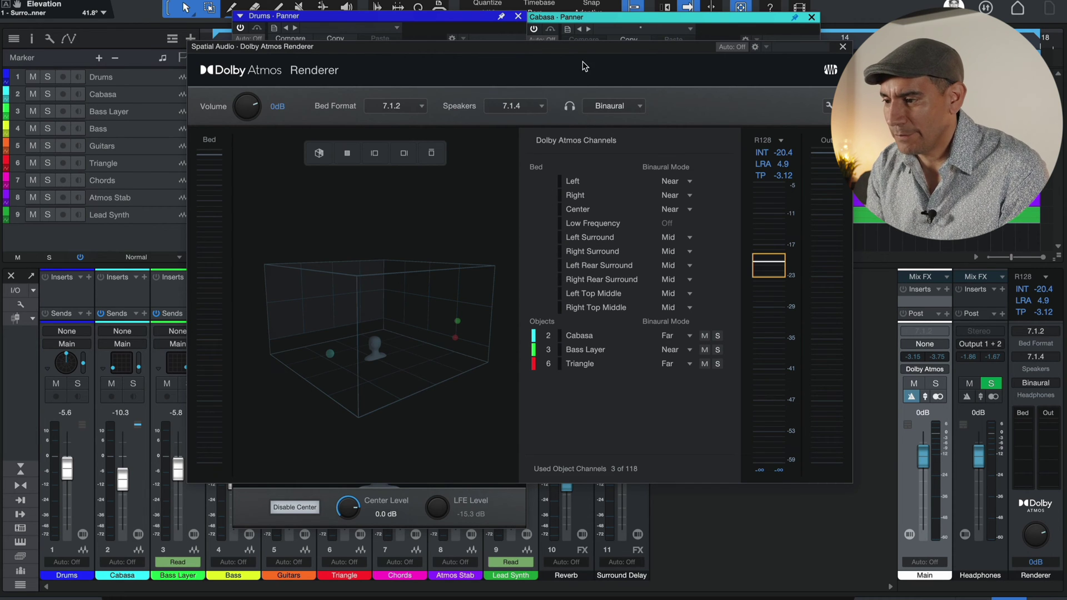
drag(583, 47, 701, 318)
click(514, 138)
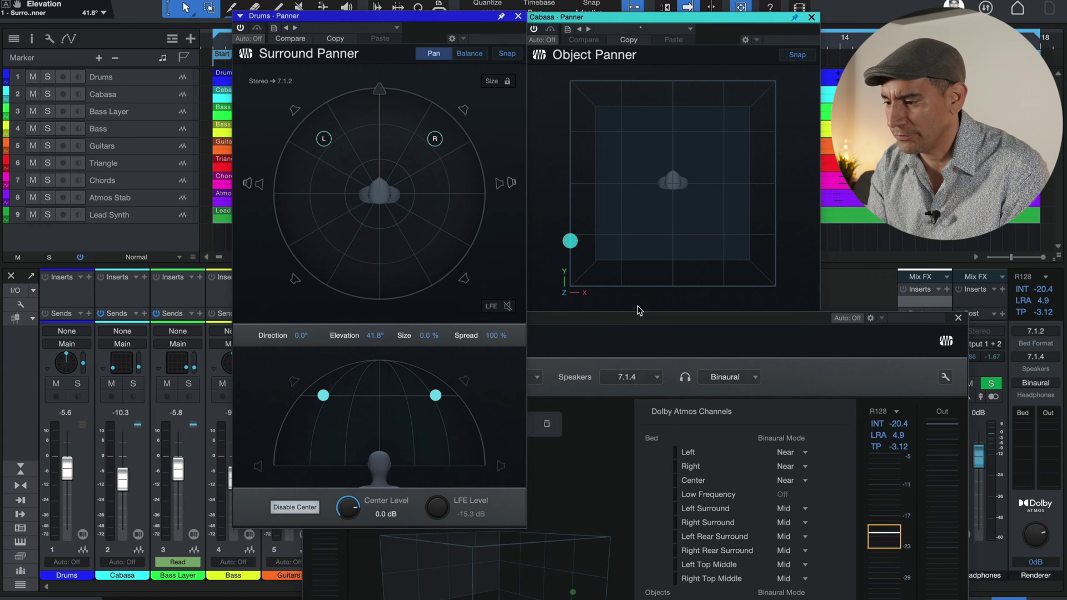
drag(633, 320, 470, 115)
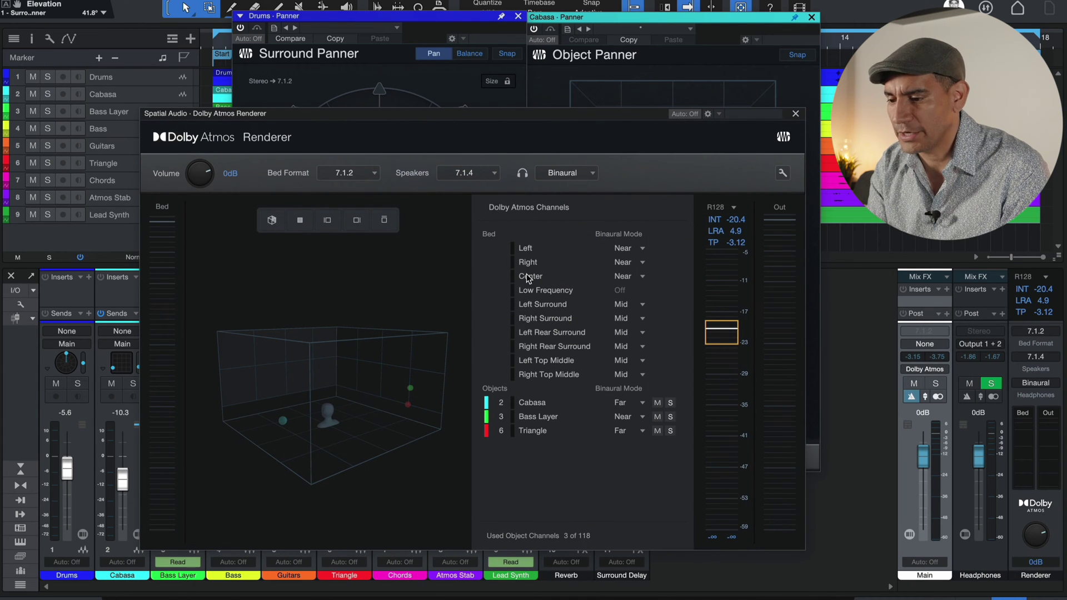
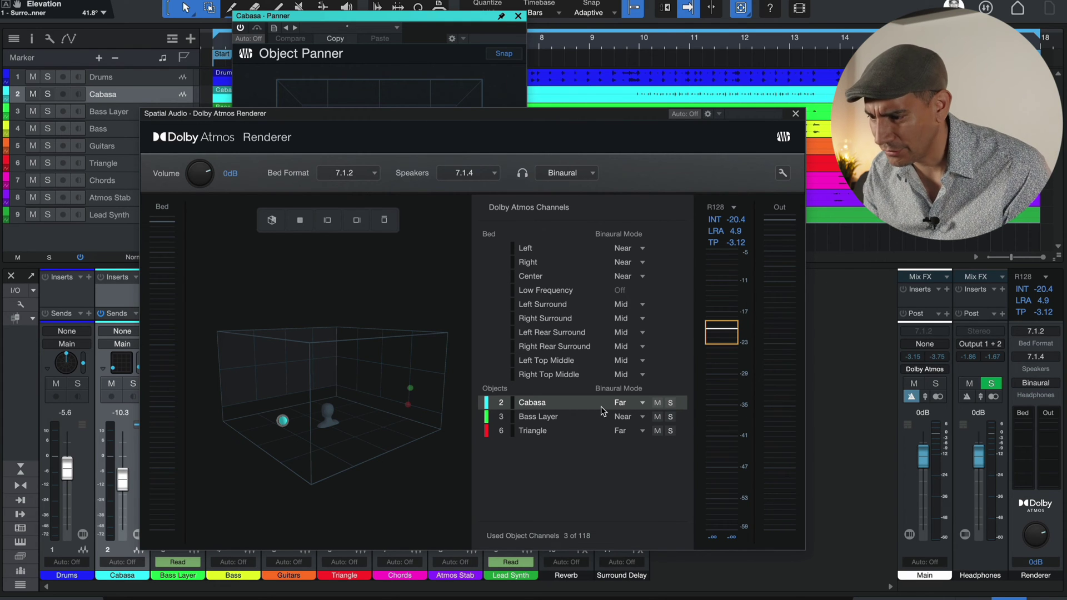
- Select the Triangle object in the Dolby Atmos Renderer and place its Object Panner beside the room view
drag(532, 127, 555, 315)
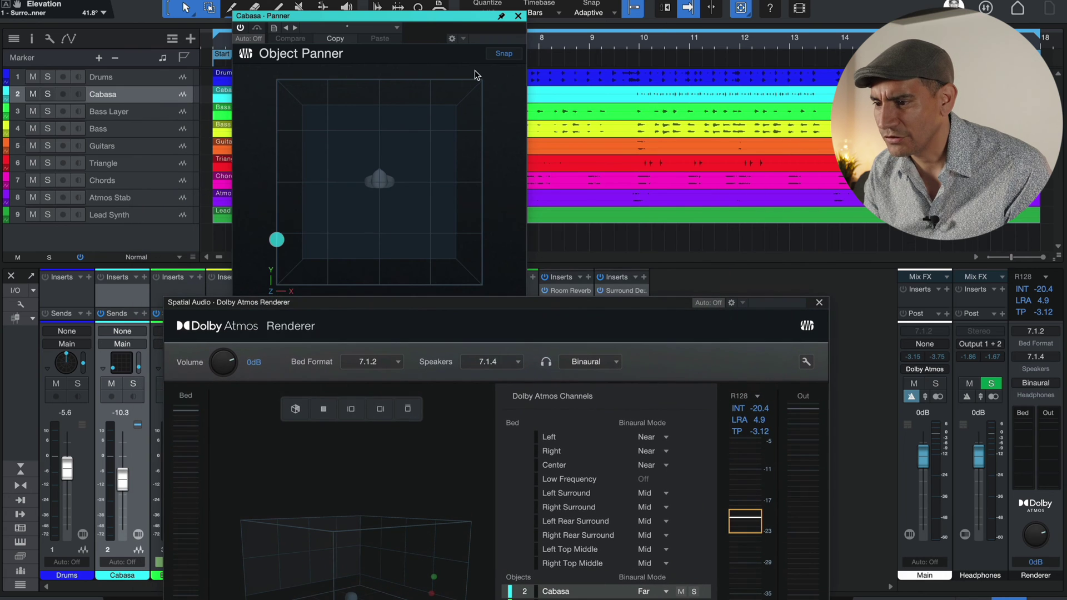
click(474, 70)
drag(452, 10, 561, 0)
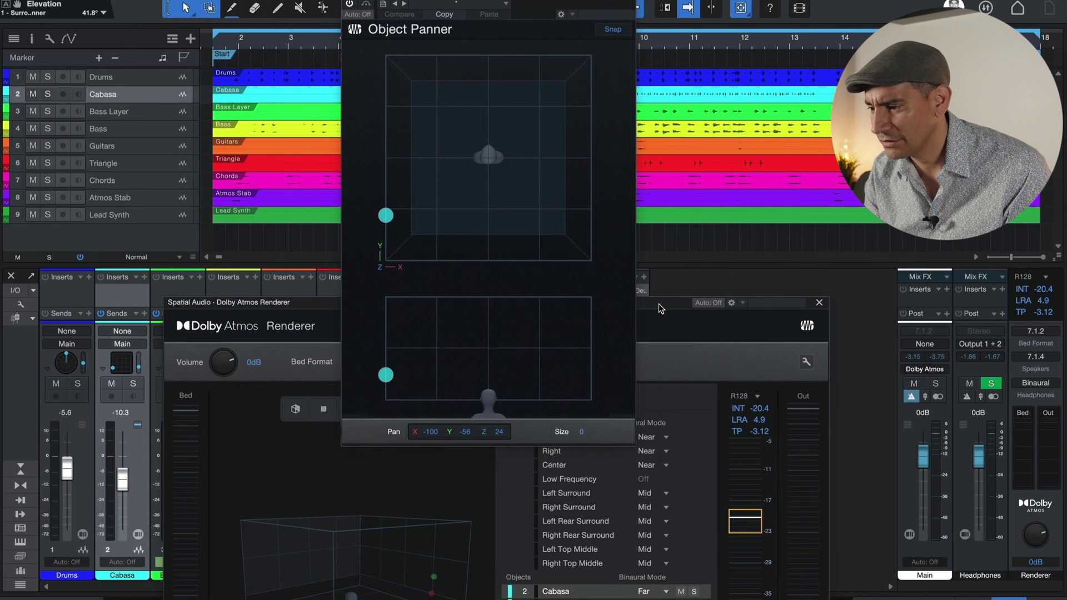
drag(659, 303, 672, 126)
click(595, 440)
click(612, 464)
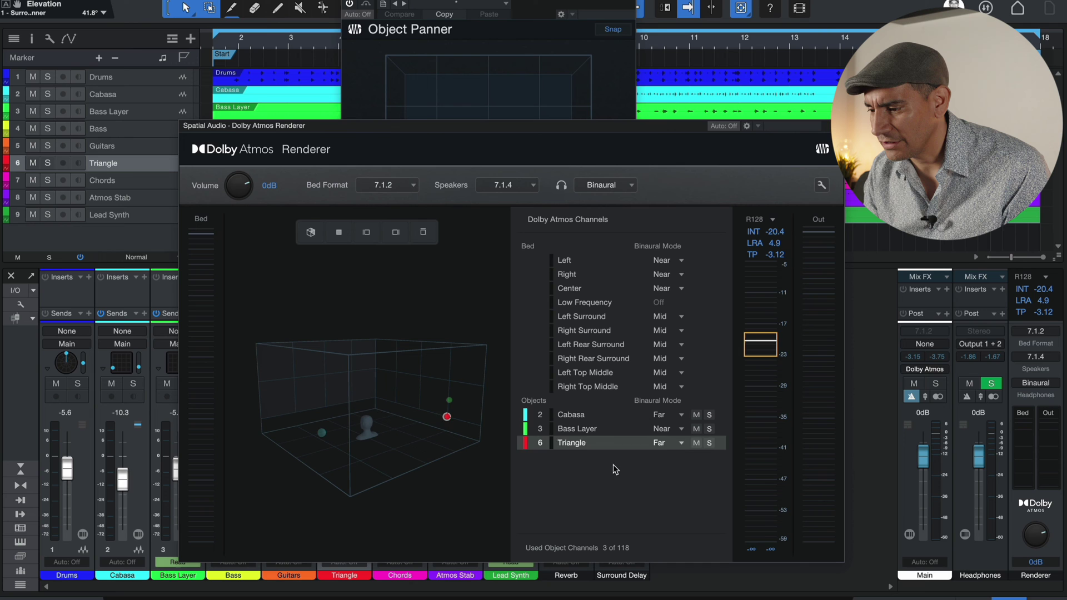
click(514, 80)
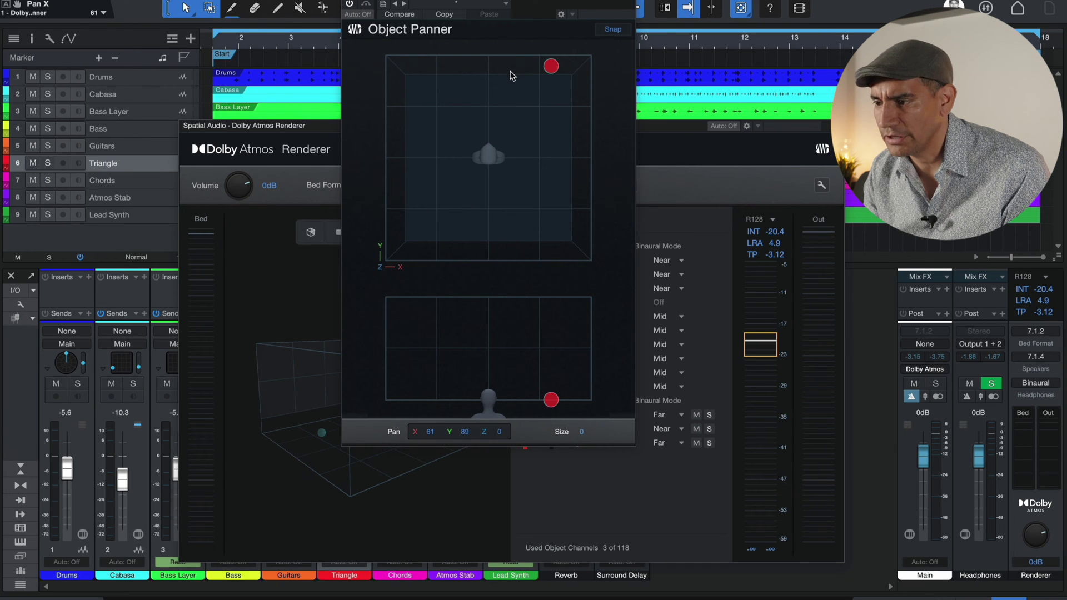
drag(534, 13, 772, 13)
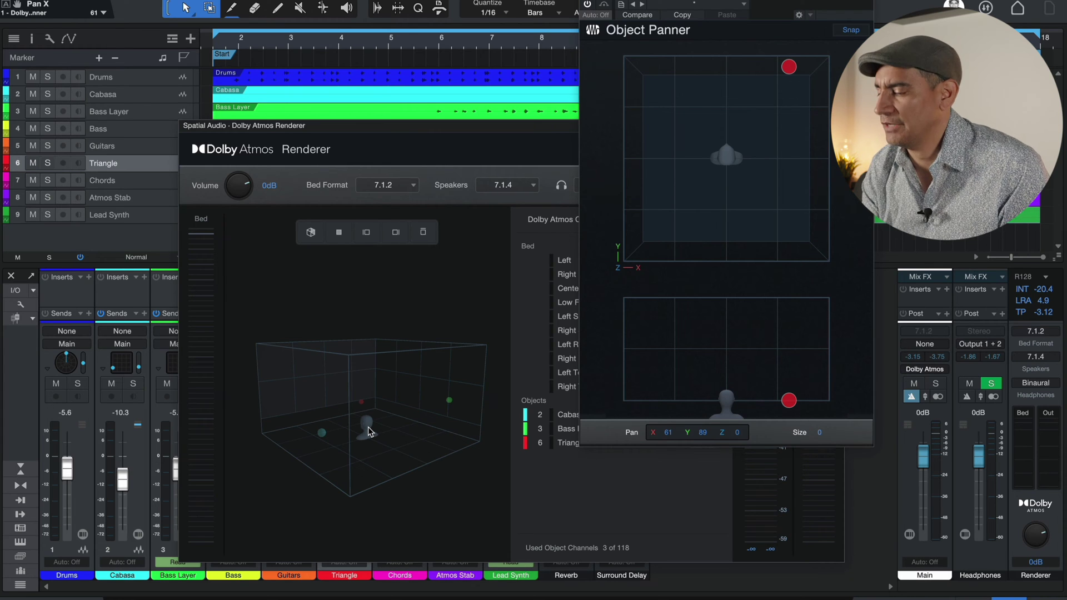
- Pan the Triangle object just behind the listener's head at X 0, Y -13, and from there to the front edge at X 46
drag(788, 69, 724, 176)
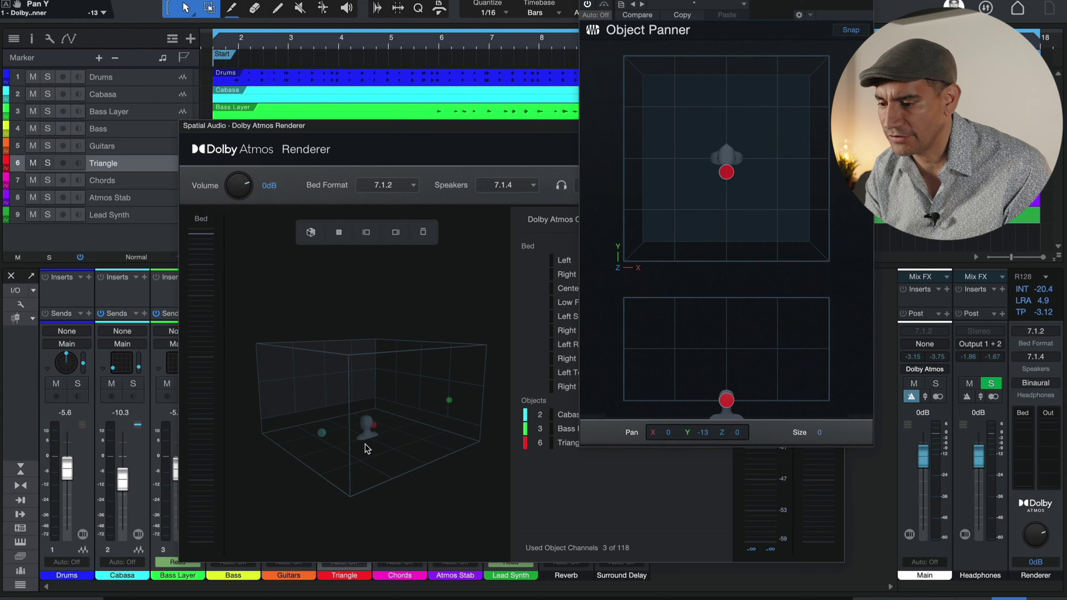
drag(650, 2, 578, 129)
drag(655, 310, 702, 194)
drag(700, 132, 946, 305)
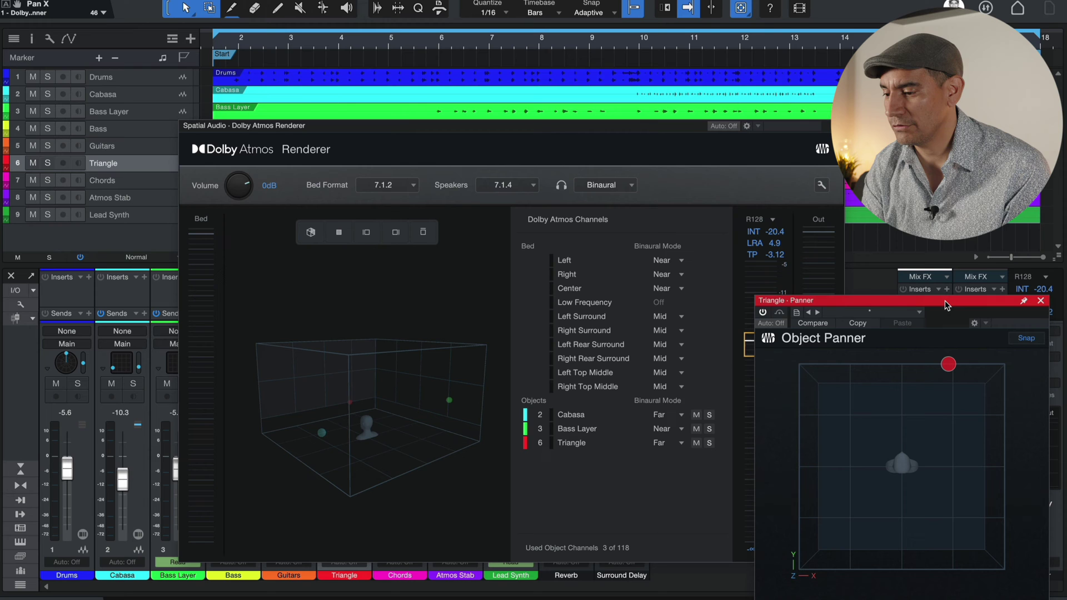
- Review the renderer's bed and object channel list alongside the Triangle panner, and check the available headphone monitoring formats
click(595, 307)
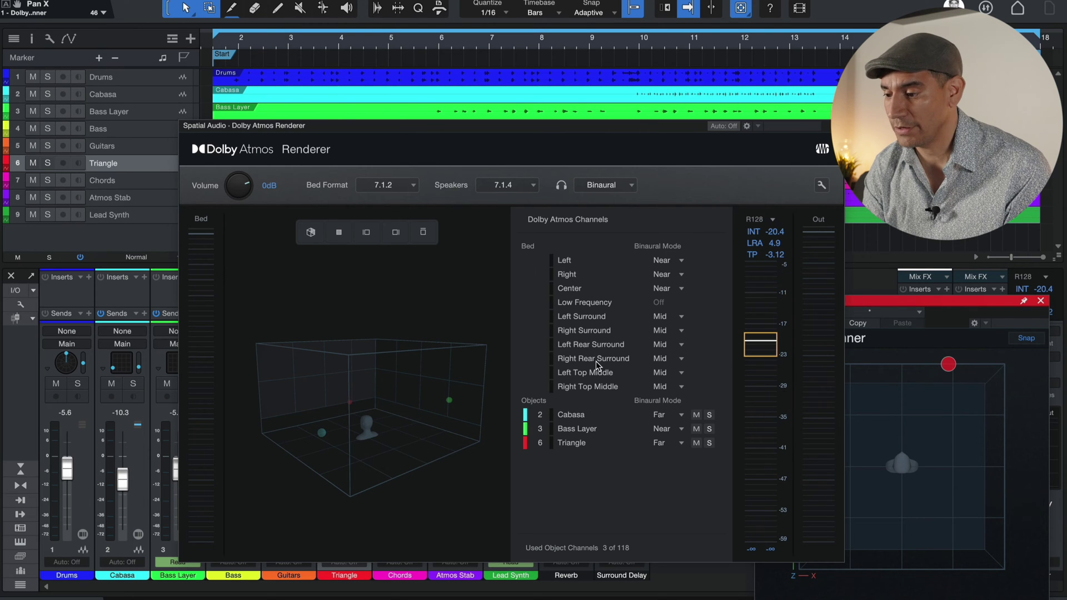
drag(873, 301, 798, 255)
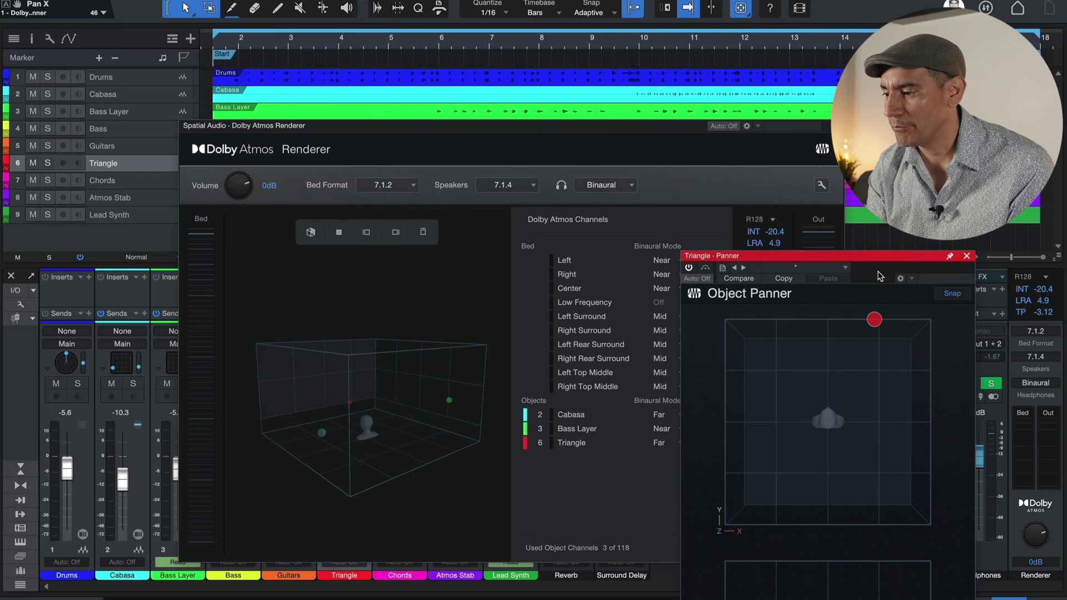
click(712, 204)
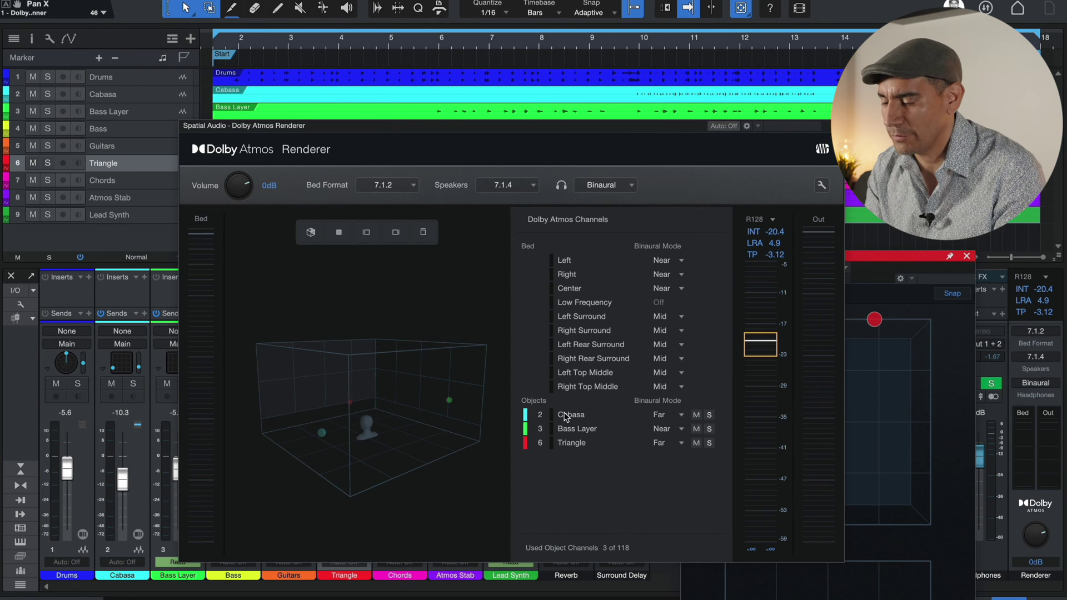
click(535, 186)
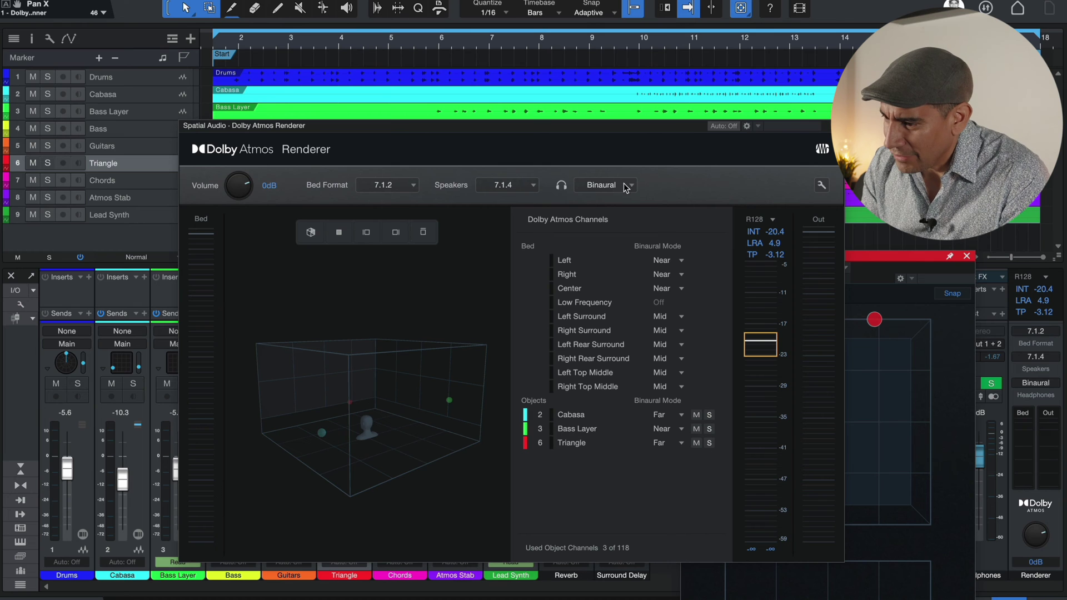
click(625, 184)
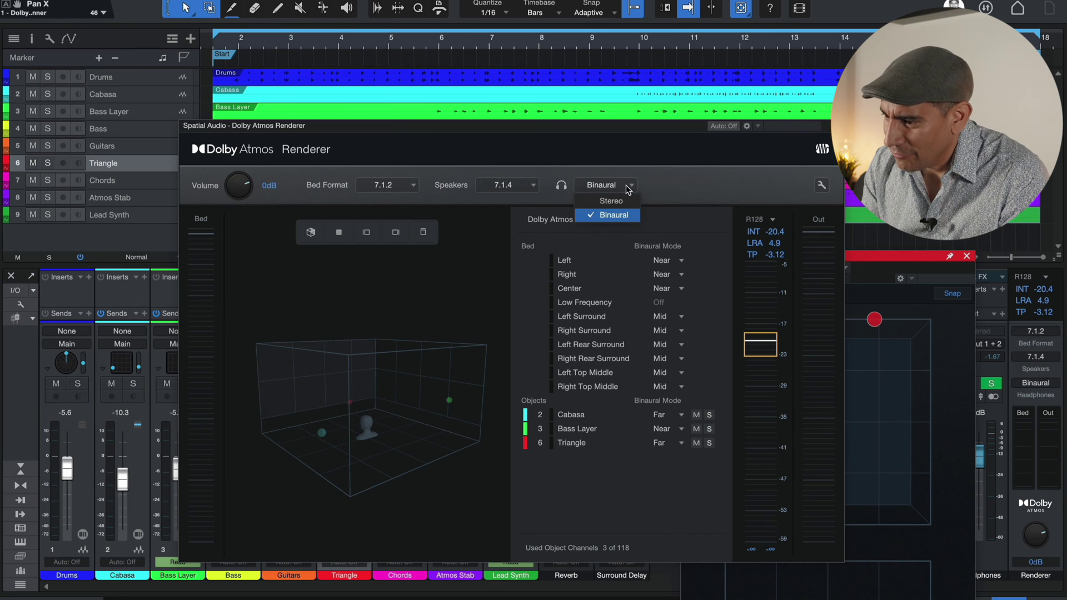
click(625, 185)
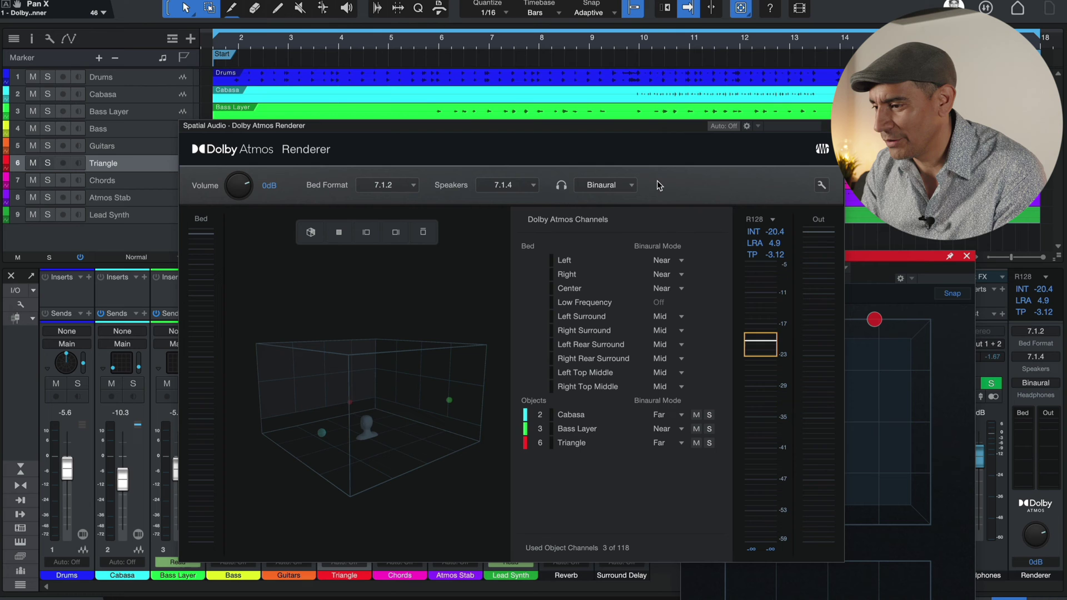
click(627, 185)
click(661, 188)
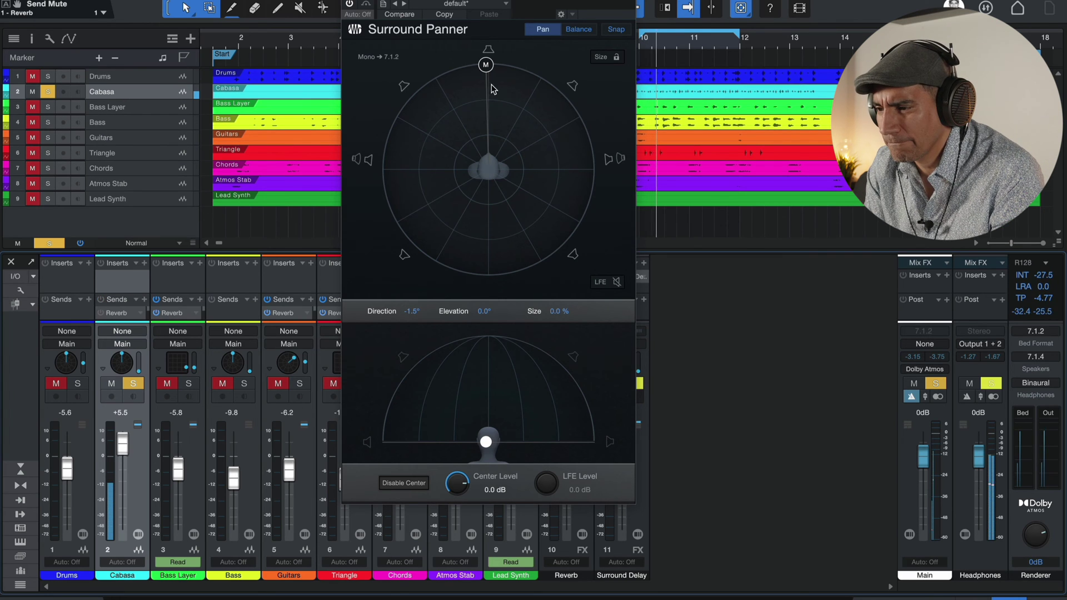
- Pan the soloed mono Cabasa channel to a direction of -43.5° in its Surround Panner
drag(484, 69, 409, 91)
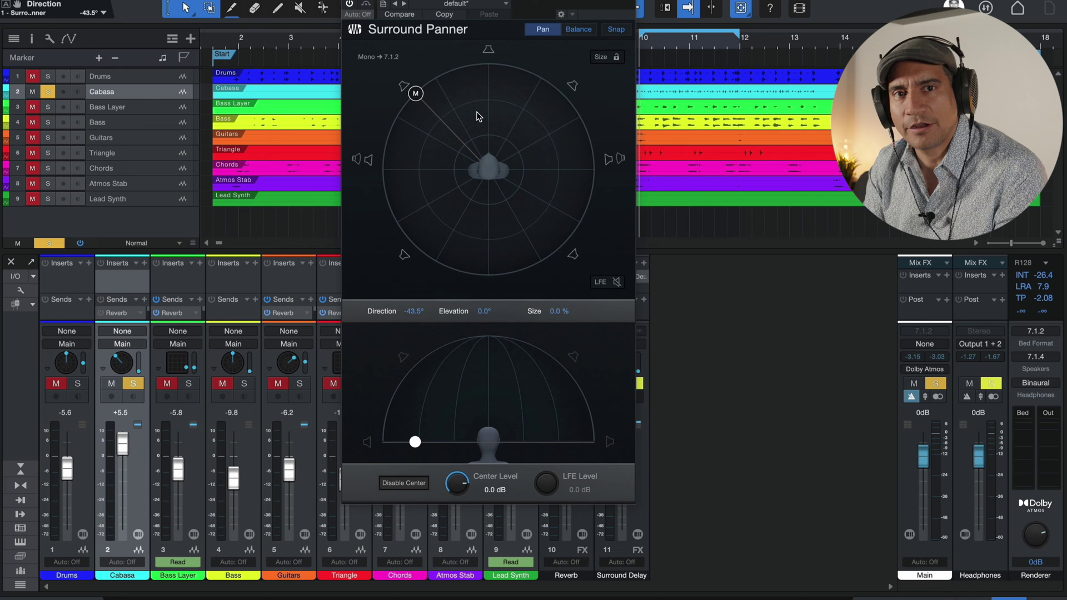
- Pan the Cabasa channel around the bed during playback, from -62.2° across the front and back to a direction of -66.8°
drag(416, 94, 396, 121)
key(space)
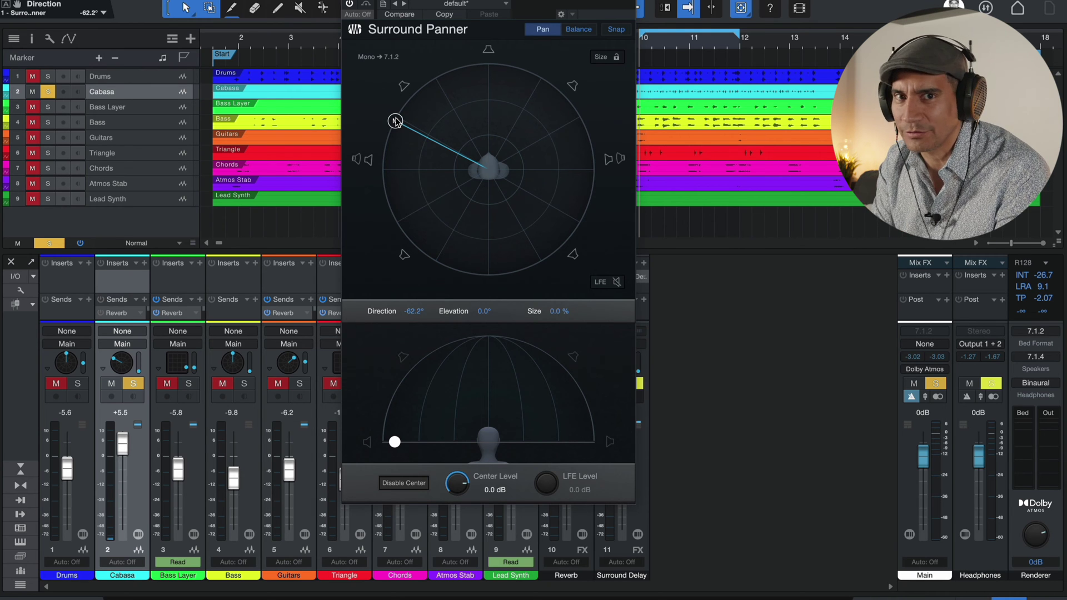
drag(396, 121, 565, 79)
drag(499, 51, 391, 129)
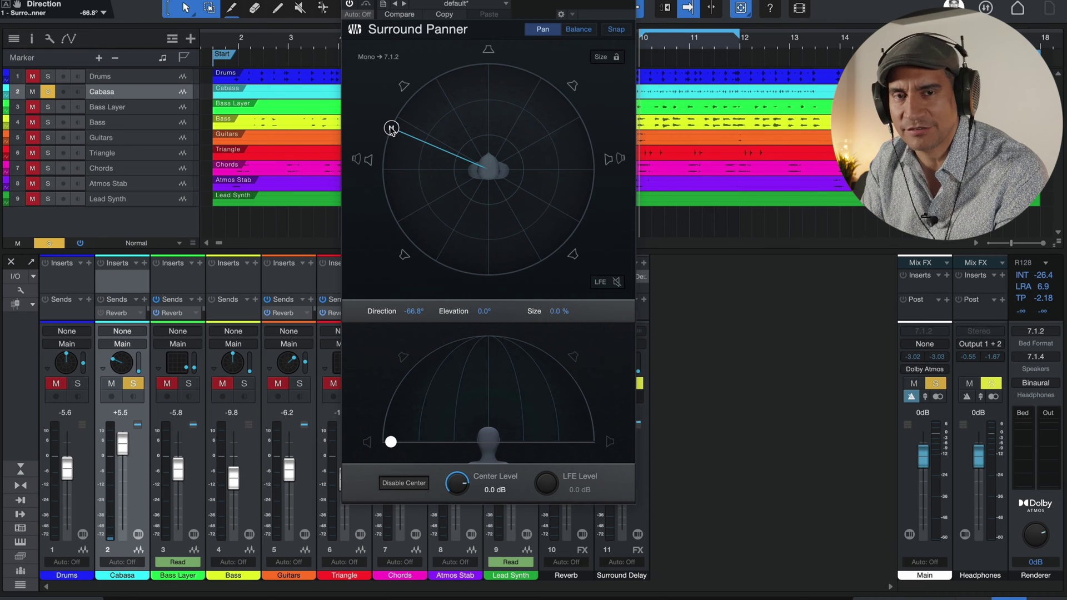
- Set the binaural mode of the Left Surround and Right Surround bed channels to Far in the Dolby Atmos Renderer
click(1036, 481)
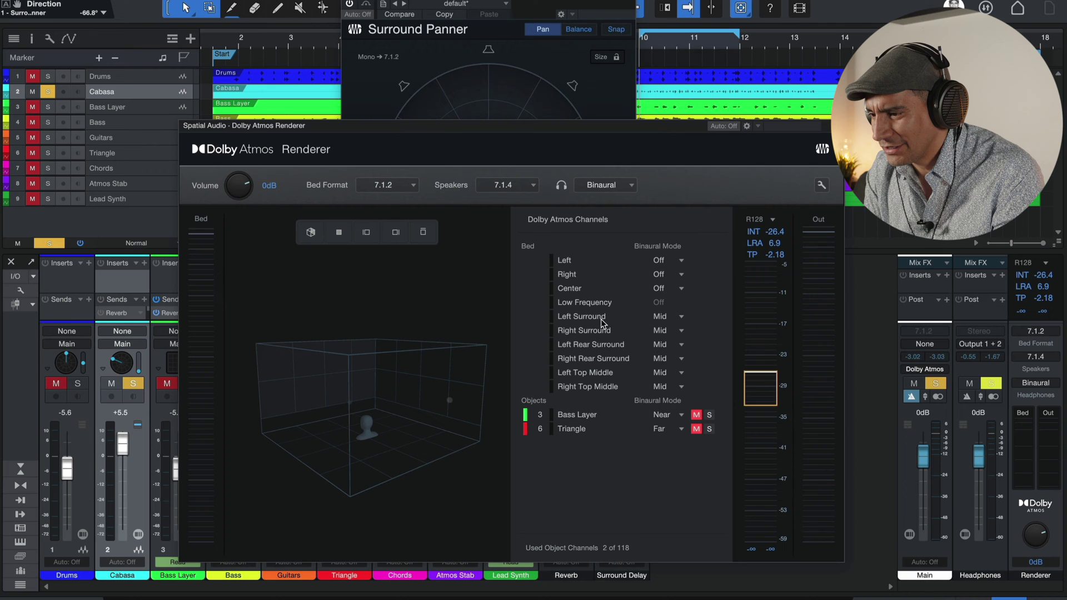
click(670, 318)
click(678, 373)
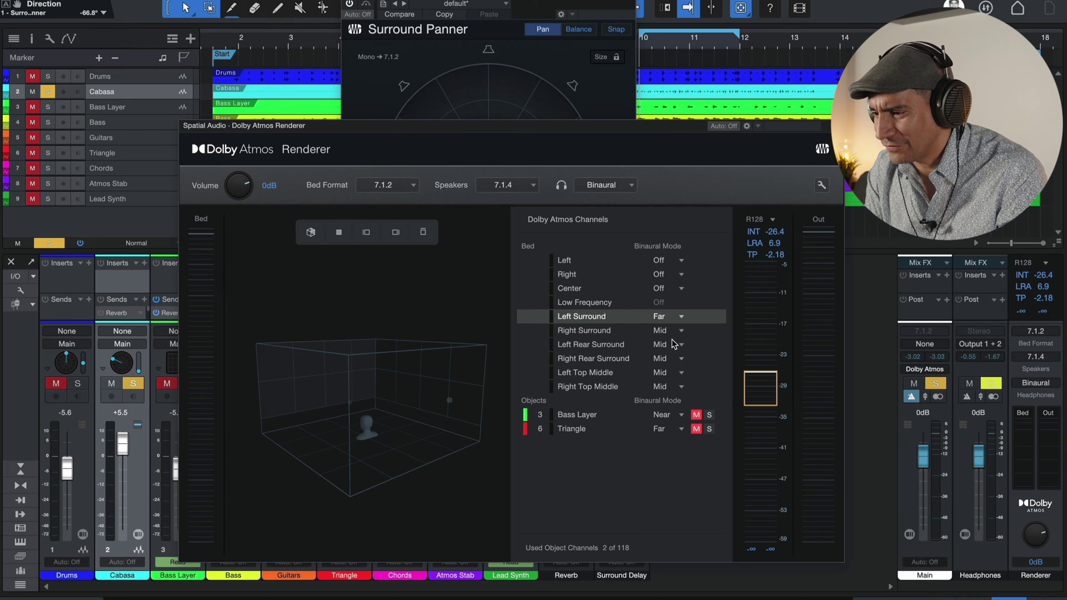
click(673, 331)
click(684, 387)
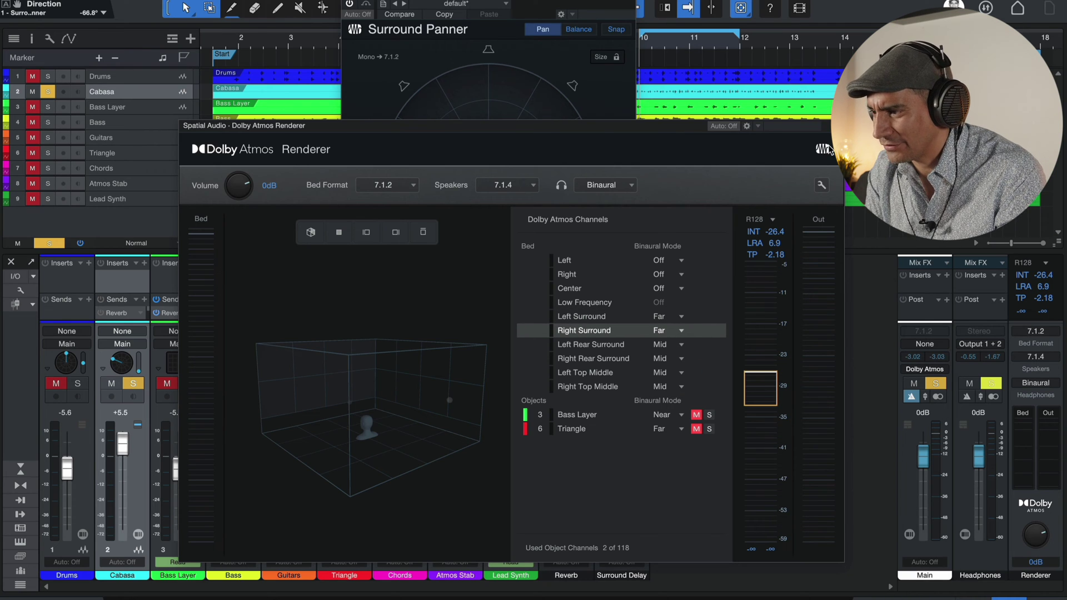
key(ctrl+w)
- Play the Cabasa channel panned to the front at 0.3°, and from there pan it to a direction of about -62°
drag(487, 88, 490, 43)
key(space)
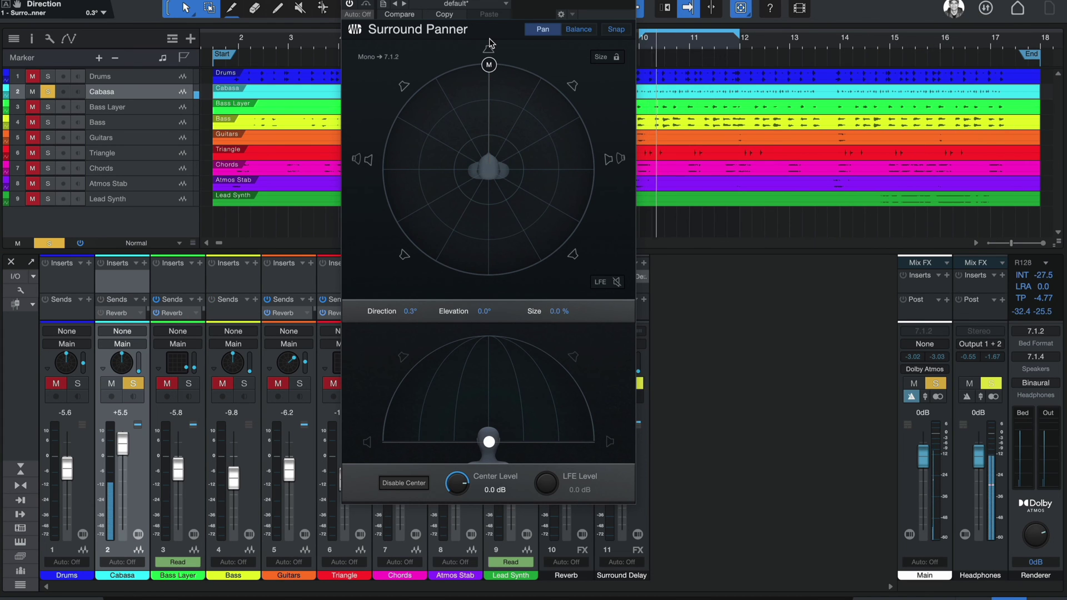
drag(489, 65, 395, 123)
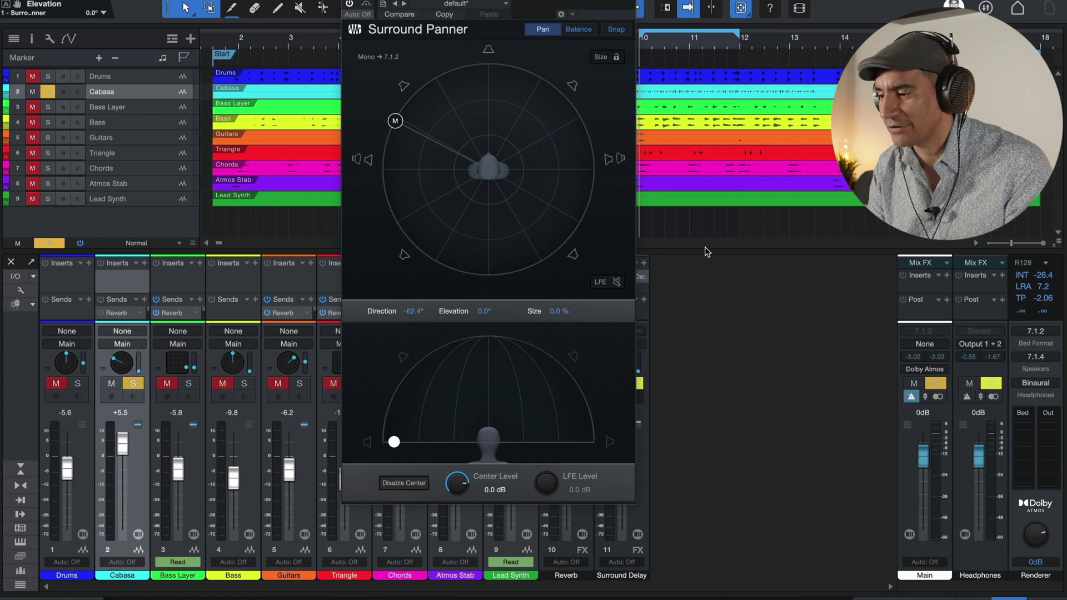
- Set the binaural mode of the Left Top Middle and Right Top Middle bed channels to Far in the Dolby Atmos Renderer
click(1023, 448)
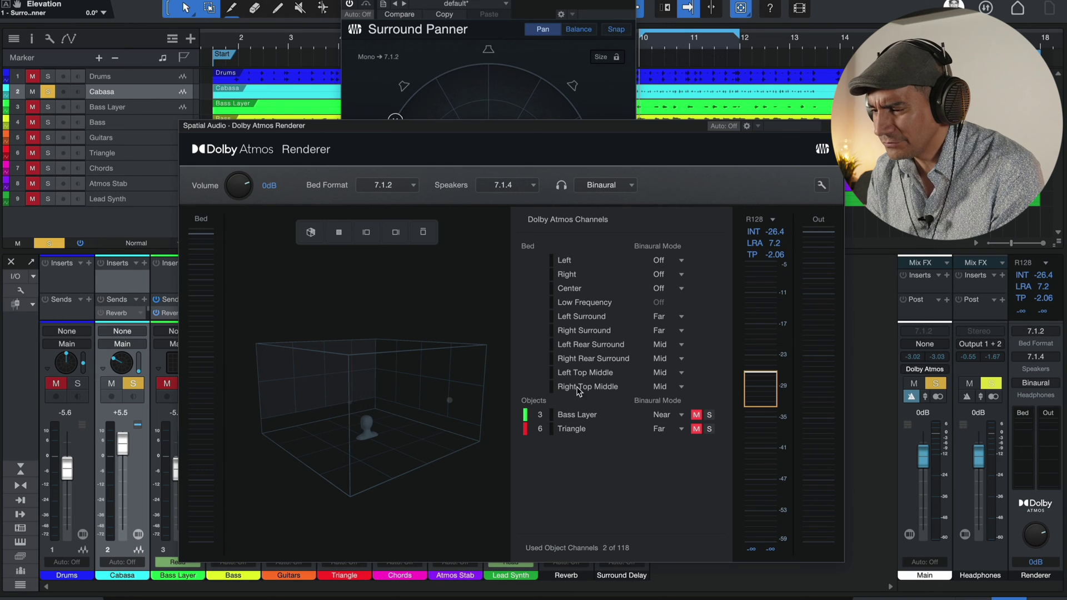
click(678, 372)
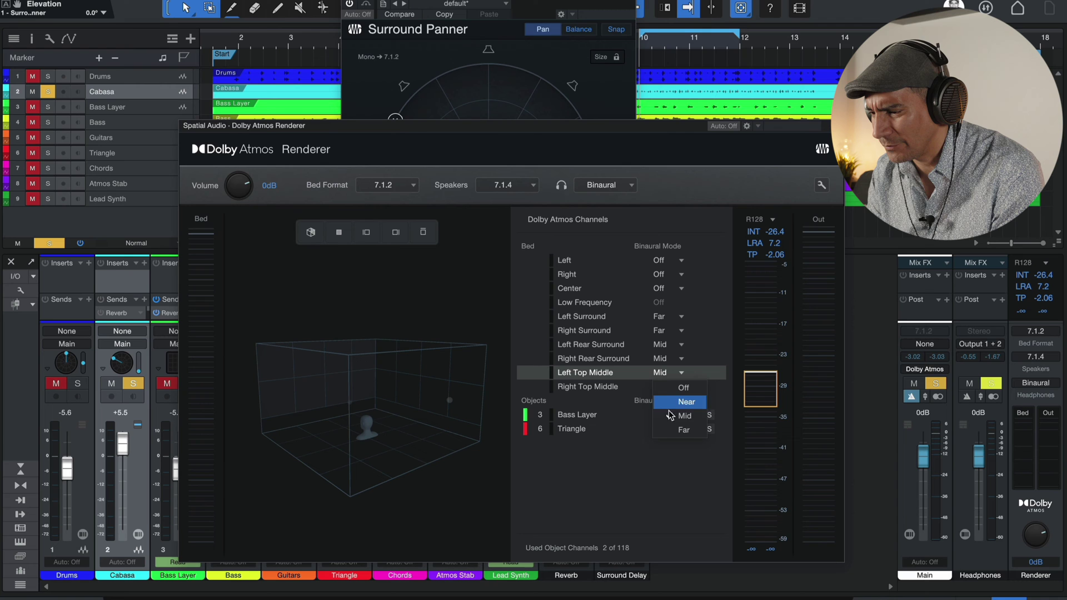
click(676, 433)
click(670, 387)
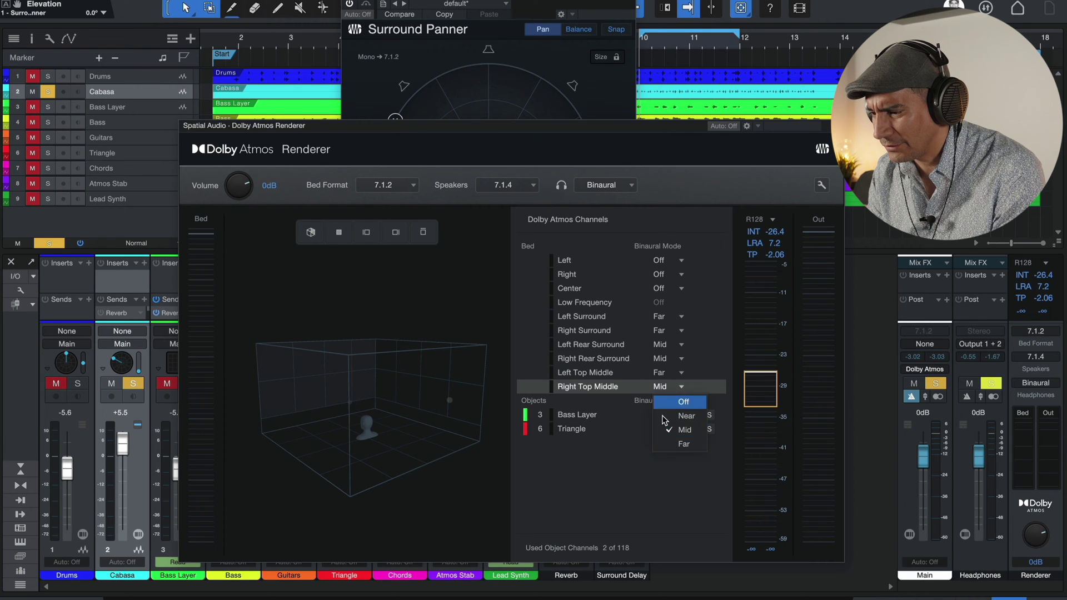
click(677, 446)
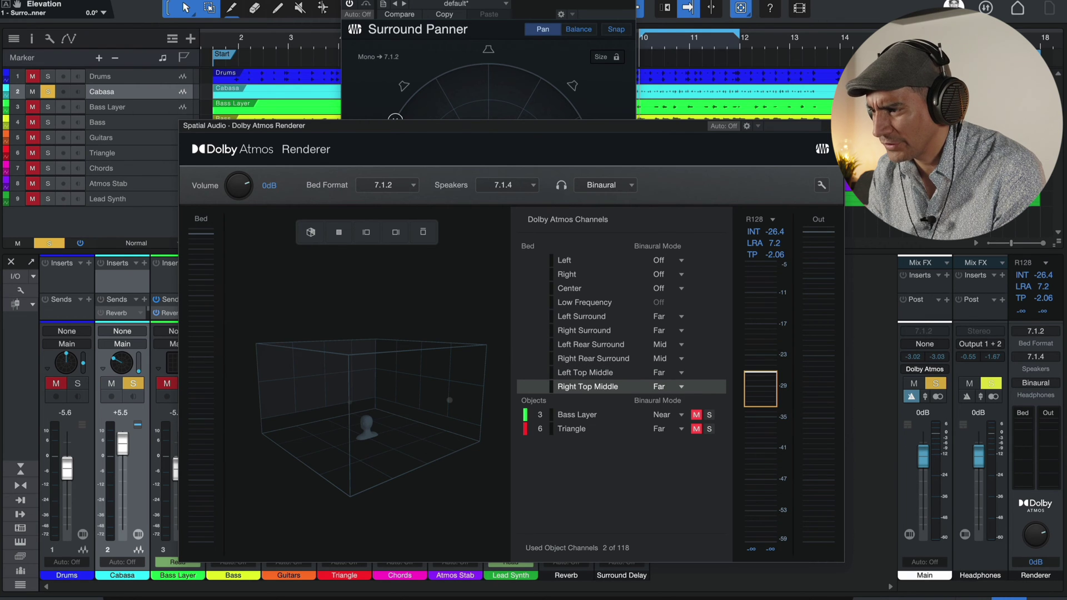
- Pan the Cabasa channel to about -39.7° in its Surround Panner, trying an elevation of 28.8° before returning it to 0°
click(433, 118)
drag(398, 113, 400, 74)
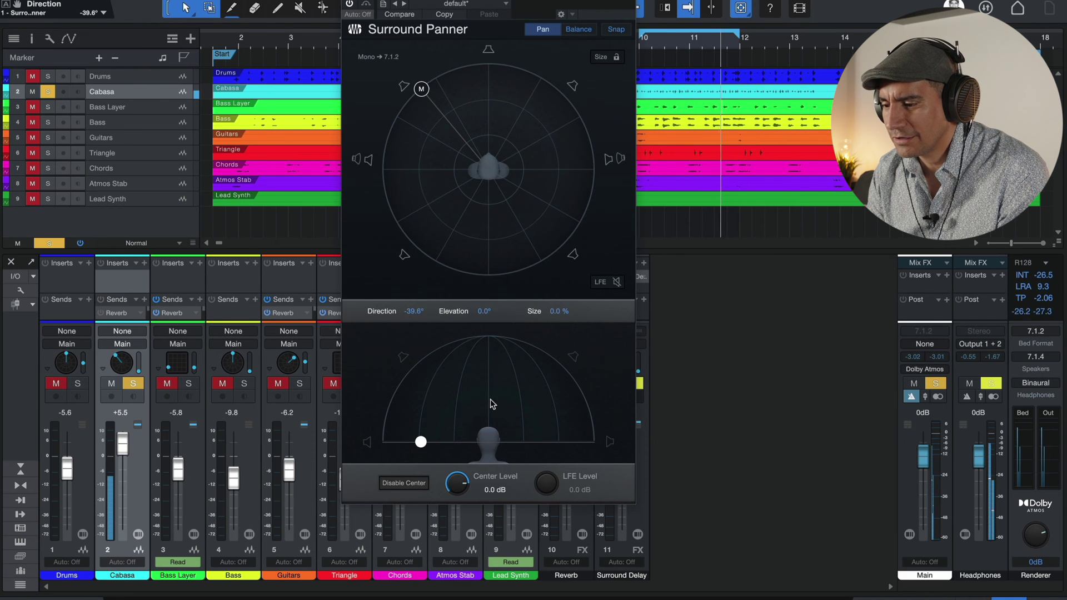
drag(485, 311, 485, 272)
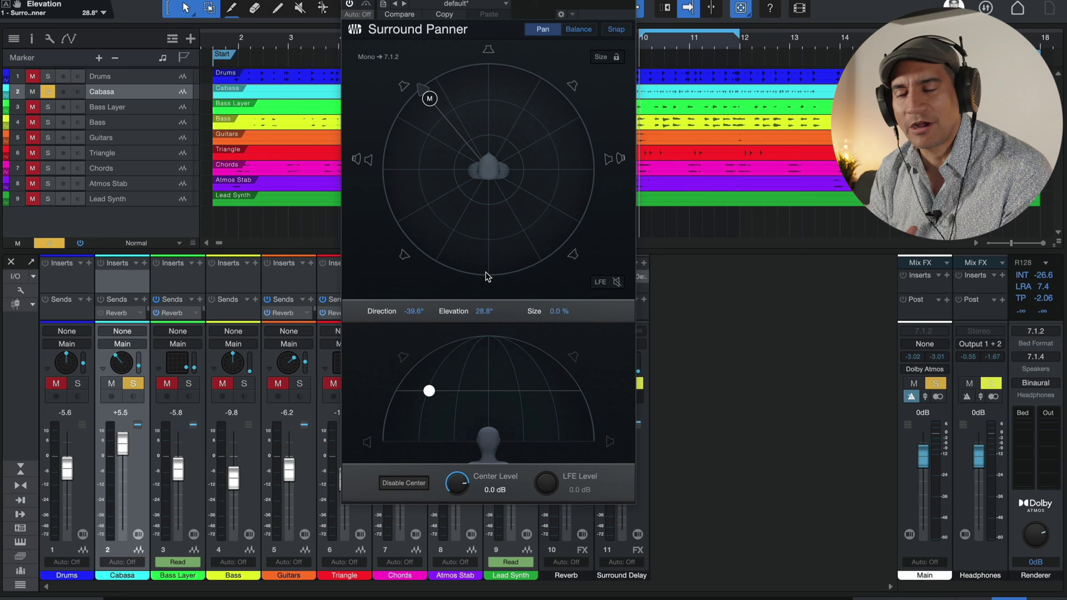
drag(428, 391, 426, 487)
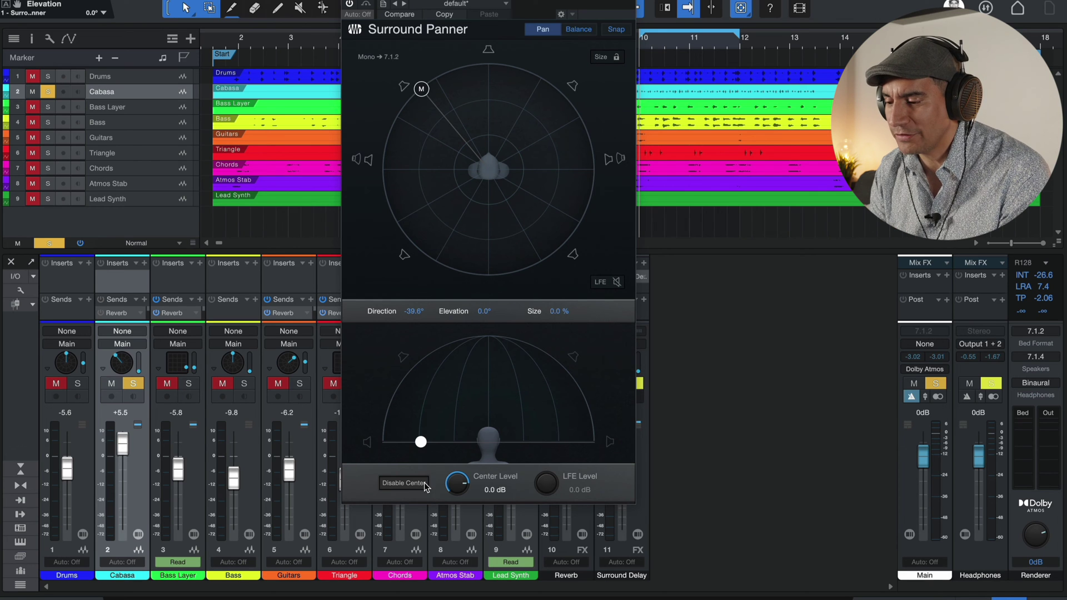
drag(423, 108, 408, 72)
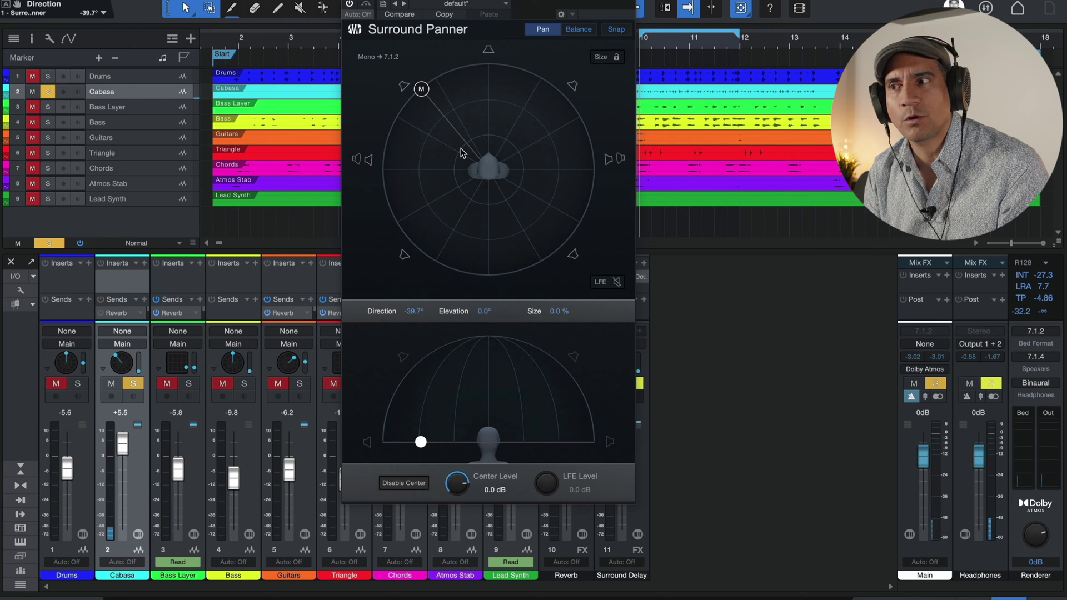
- Switch the Cabasa channel's pan mode from Surround Panner to Spatial Object Panner
click(1034, 504)
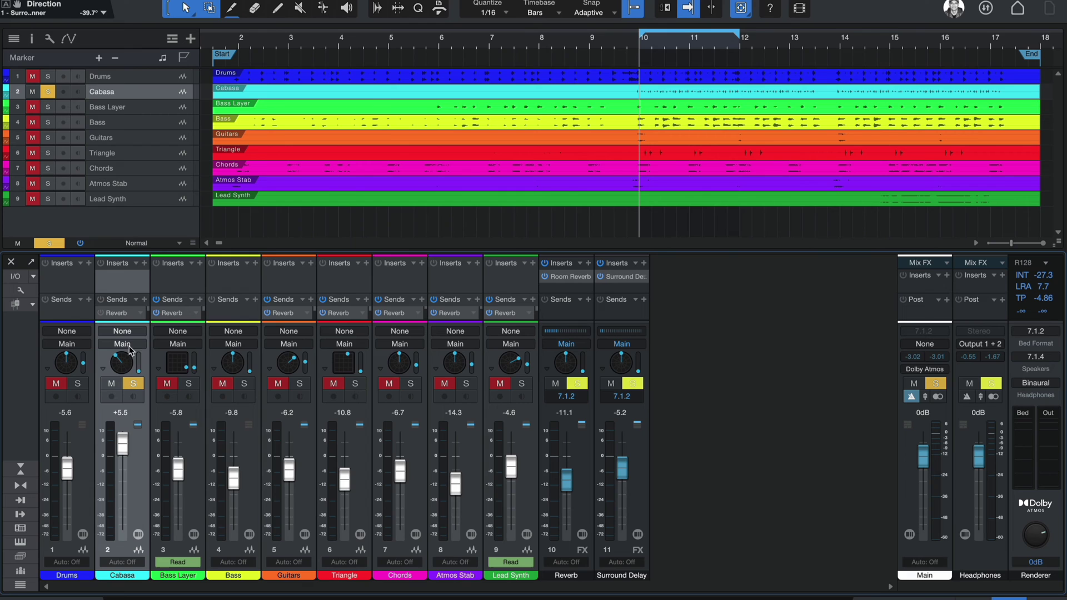
right_click(127, 363)
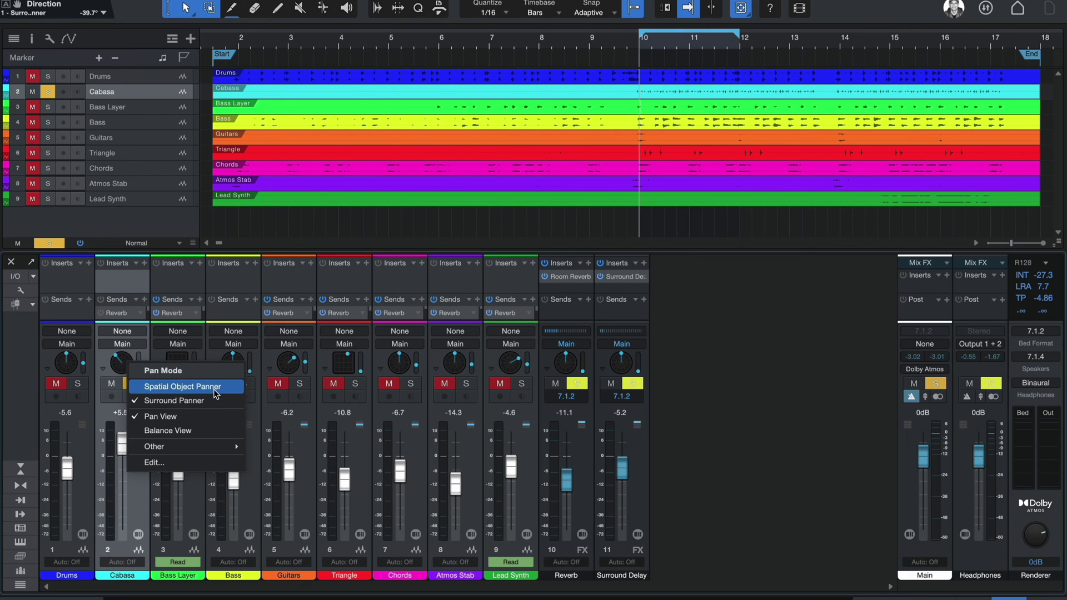
click(176, 387)
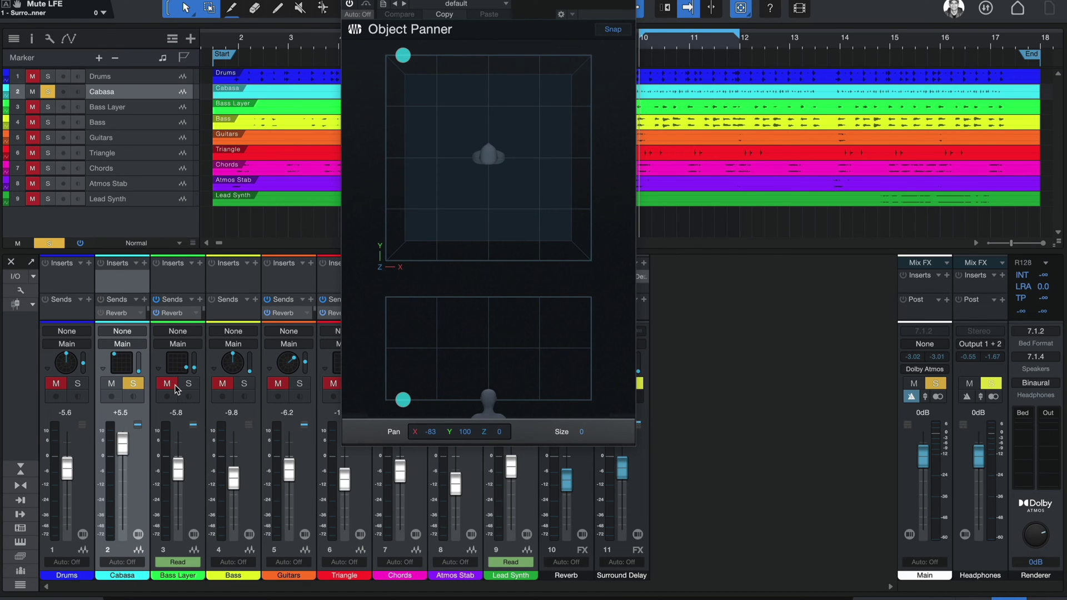
- Place the Cabasa object close to the listener's head at X -13, Y 25, and from there at the front edge at X -5, Y 100
drag(405, 55, 474, 149)
drag(475, 399, 500, 414)
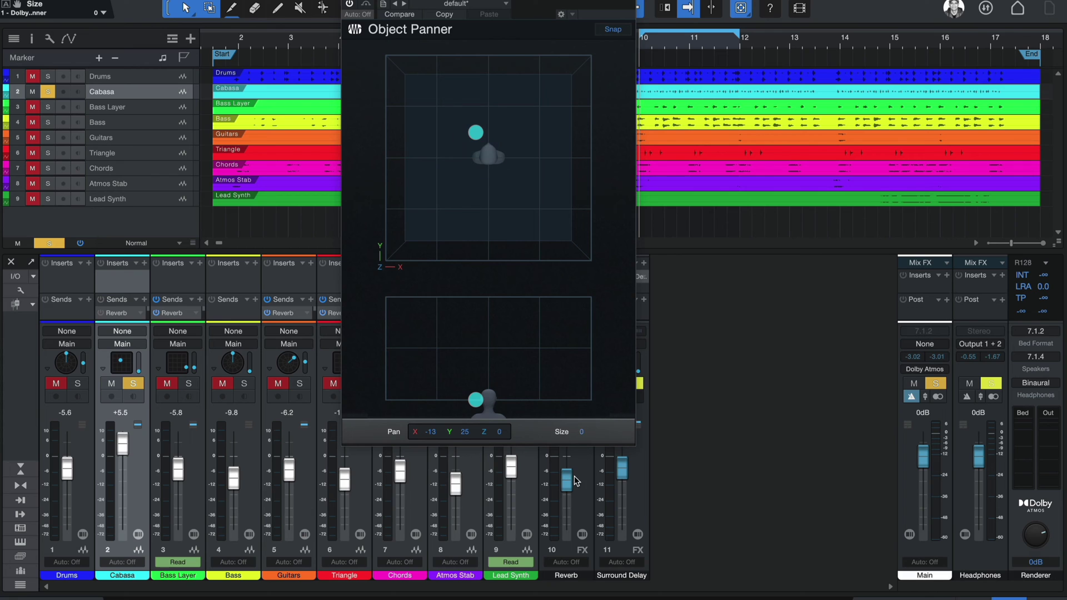
drag(479, 120, 487, 41)
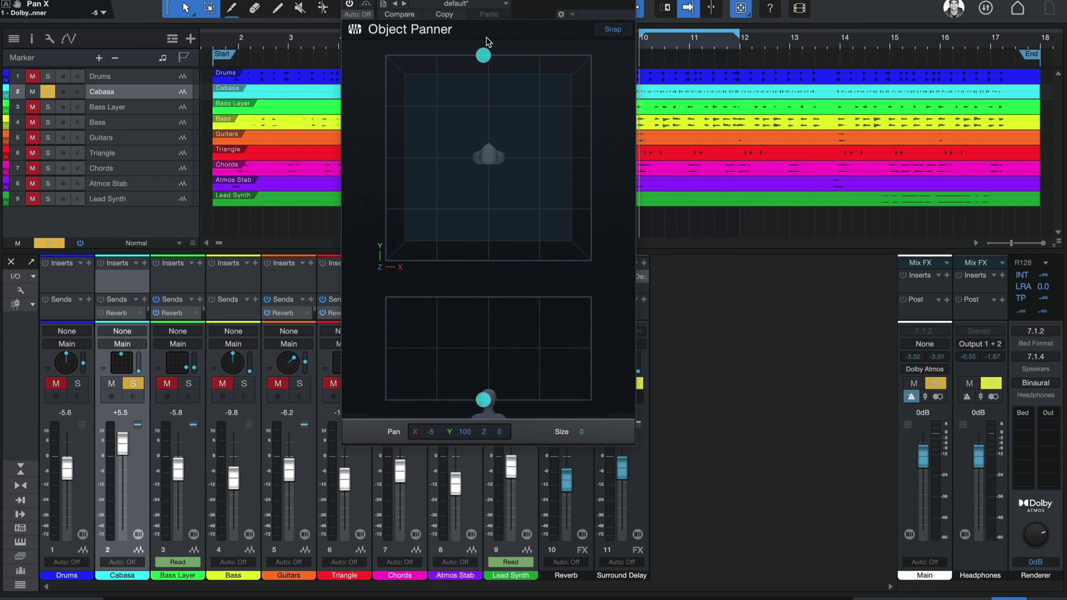
- Open the Dolby Atmos Renderer, set the Cabasa object's binaural mode to Off and start playback
click(1025, 453)
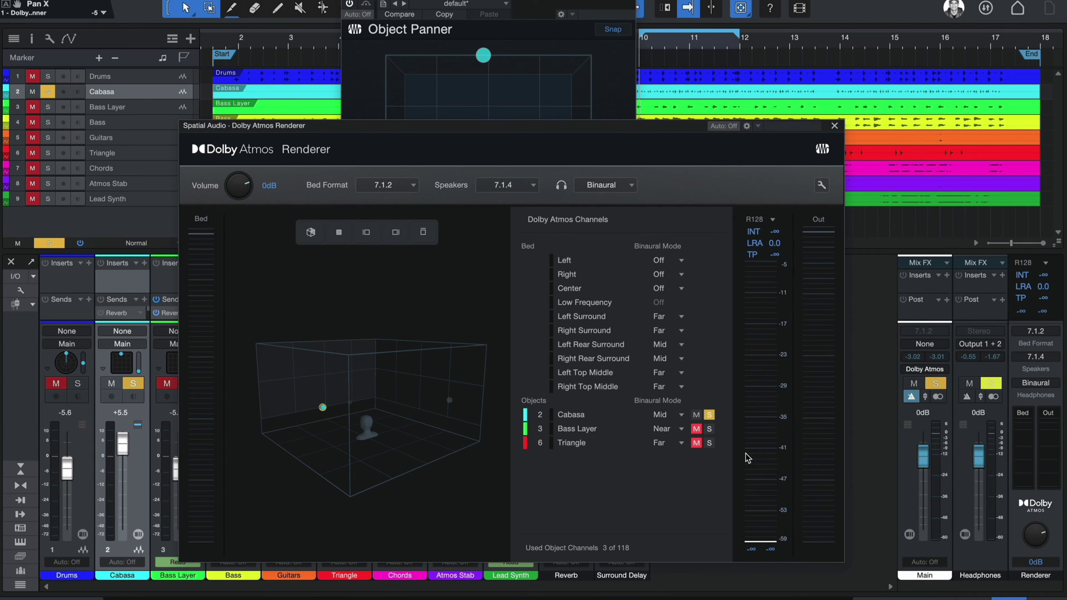
click(668, 414)
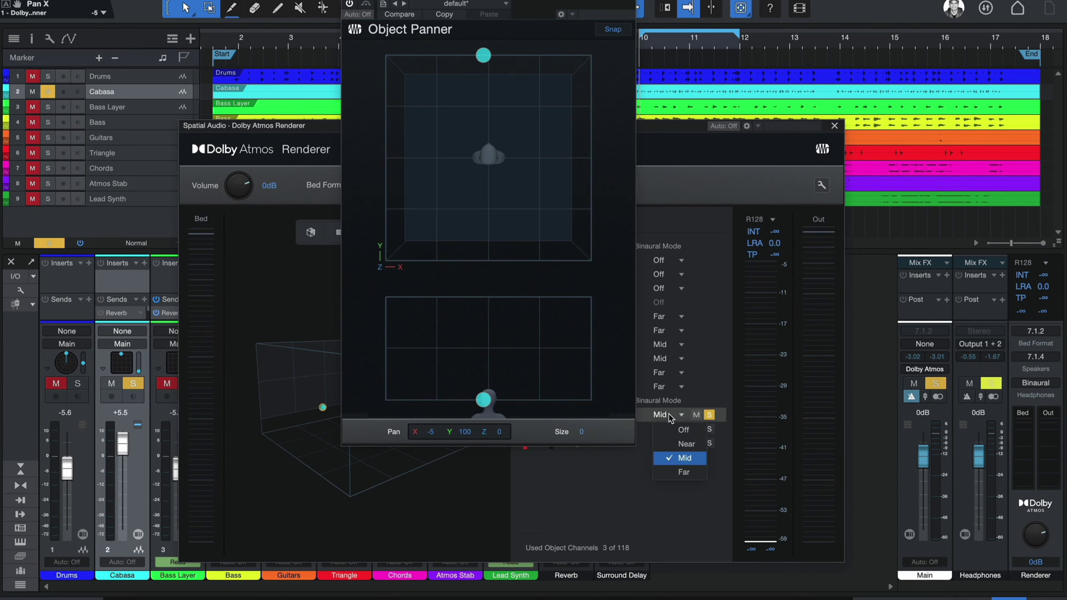
click(682, 432)
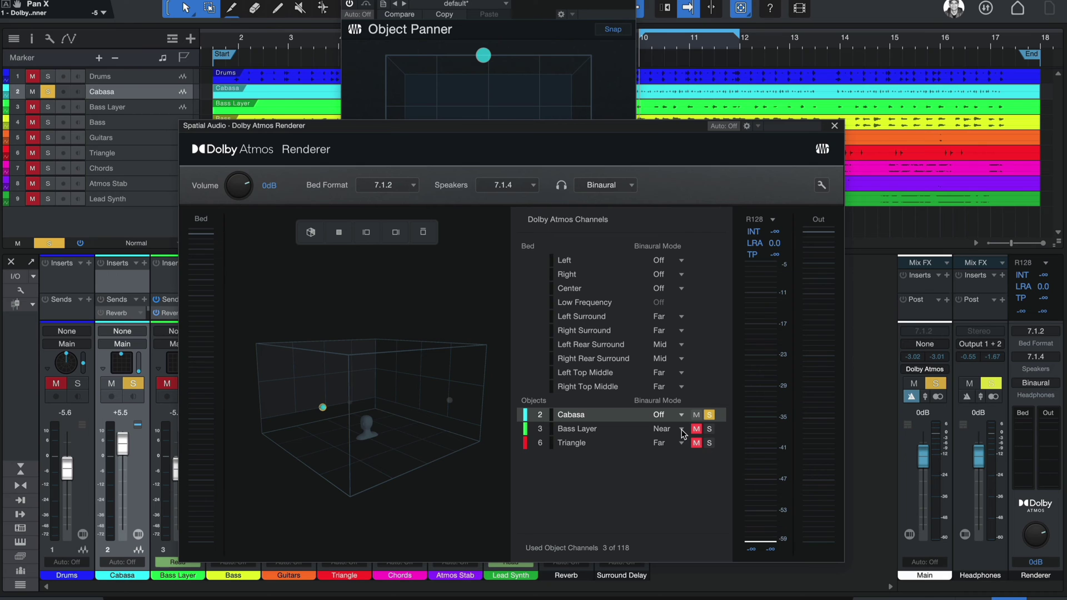
click(676, 416)
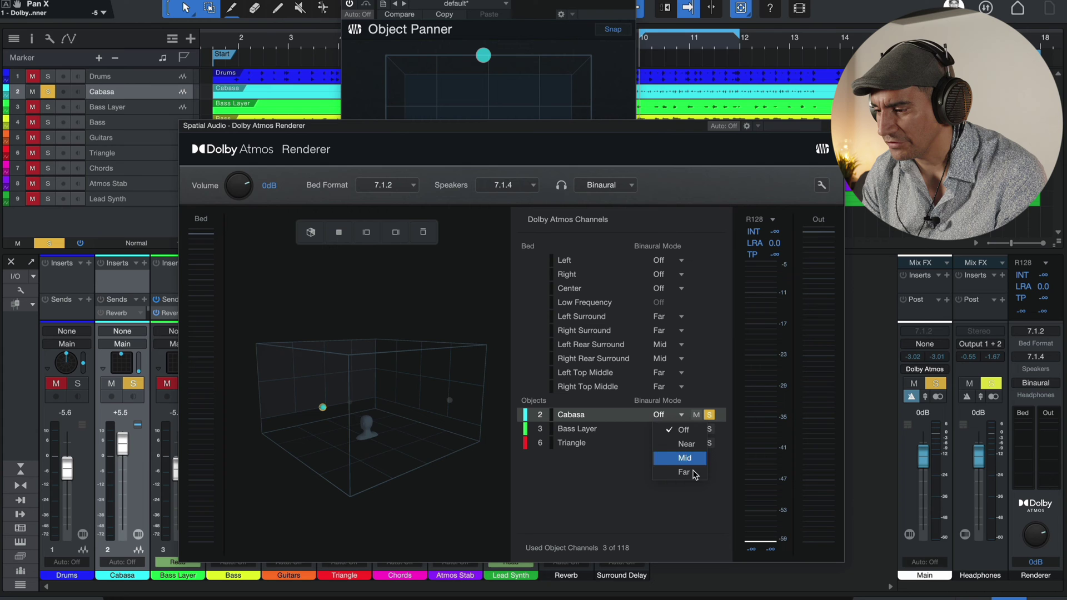
key(space)
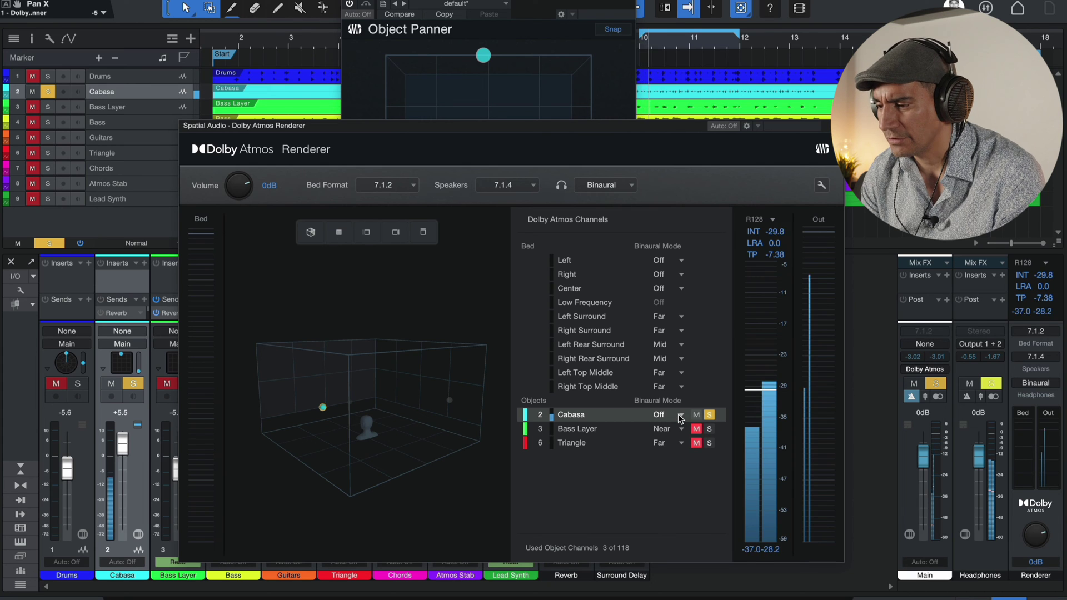
- Compare the Near, Mid and Far binaural modes on the Cabasa object during playback, leaving it set to Far
click(678, 415)
click(684, 443)
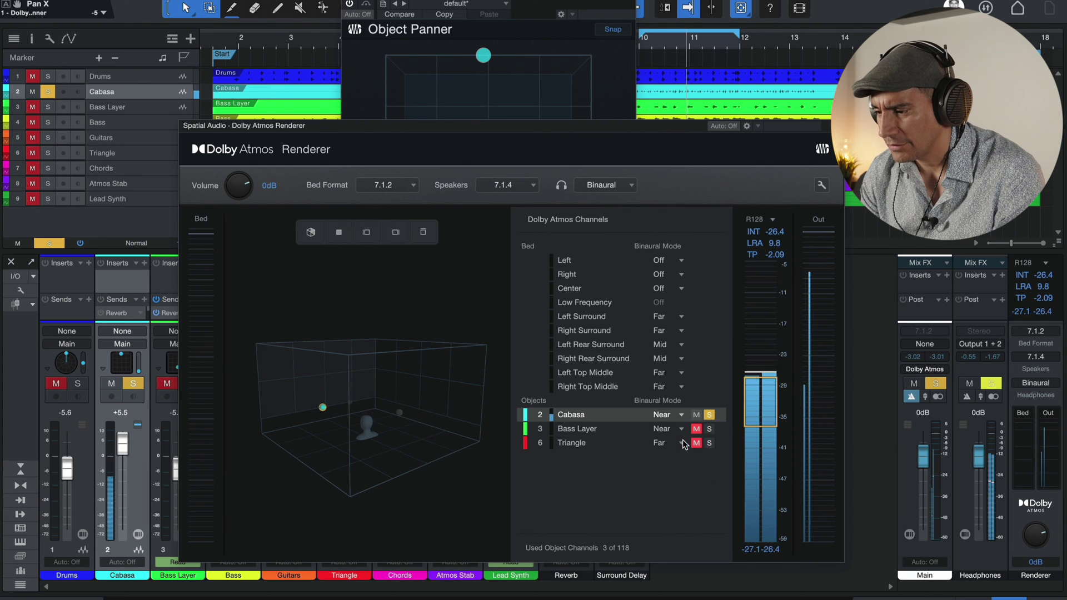
click(682, 416)
click(683, 457)
click(681, 415)
click(682, 473)
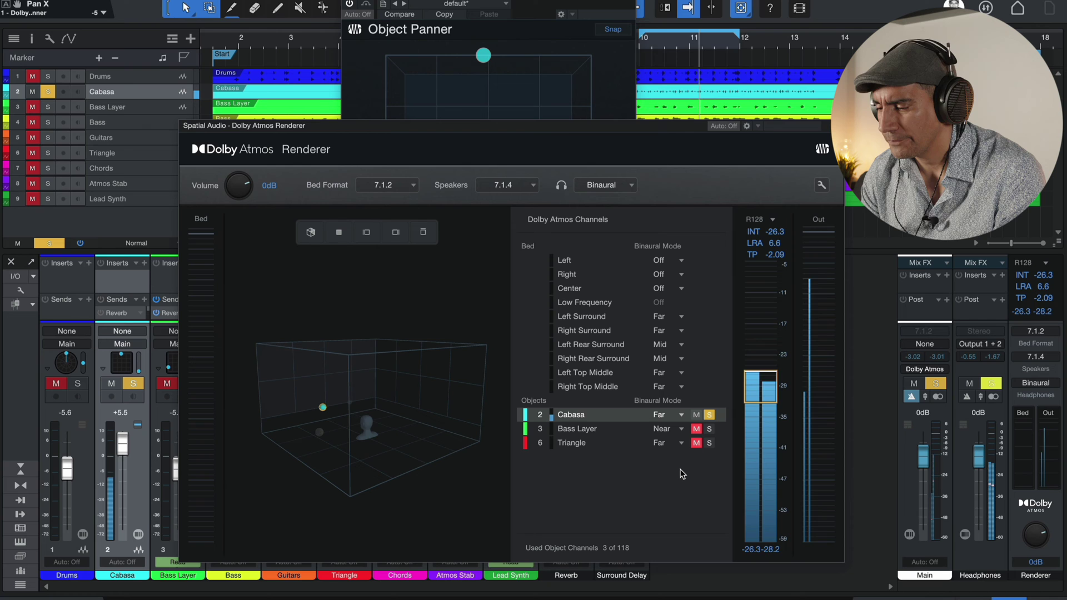
click(680, 415)
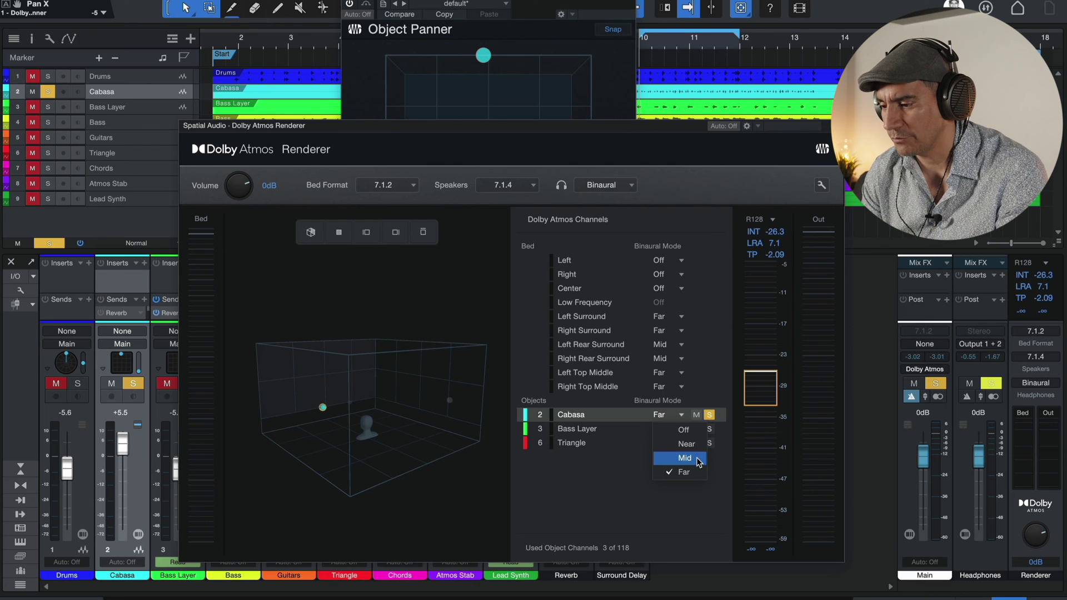
click(695, 496)
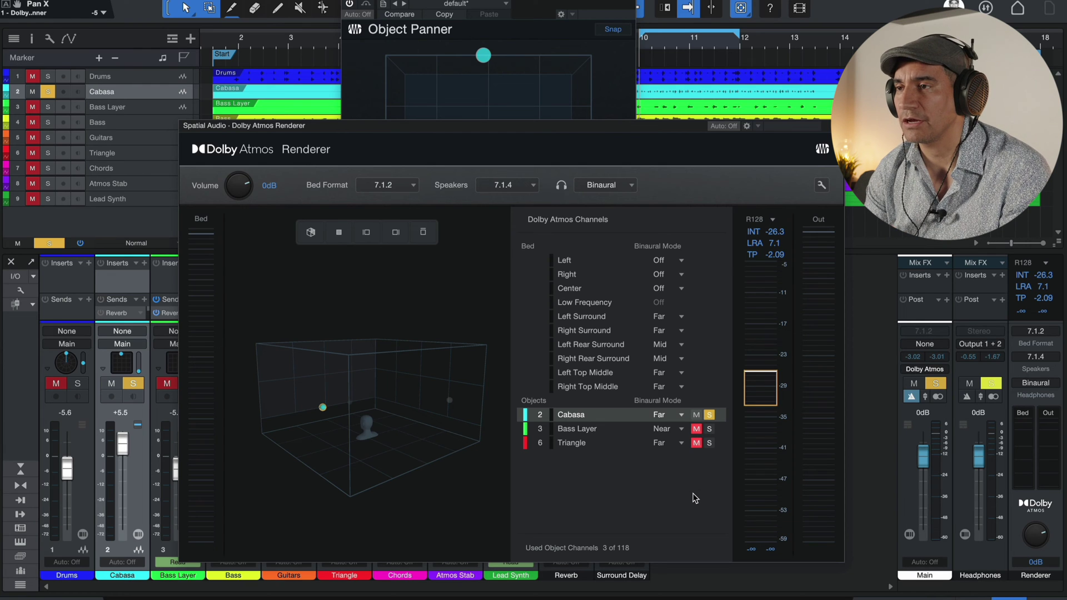